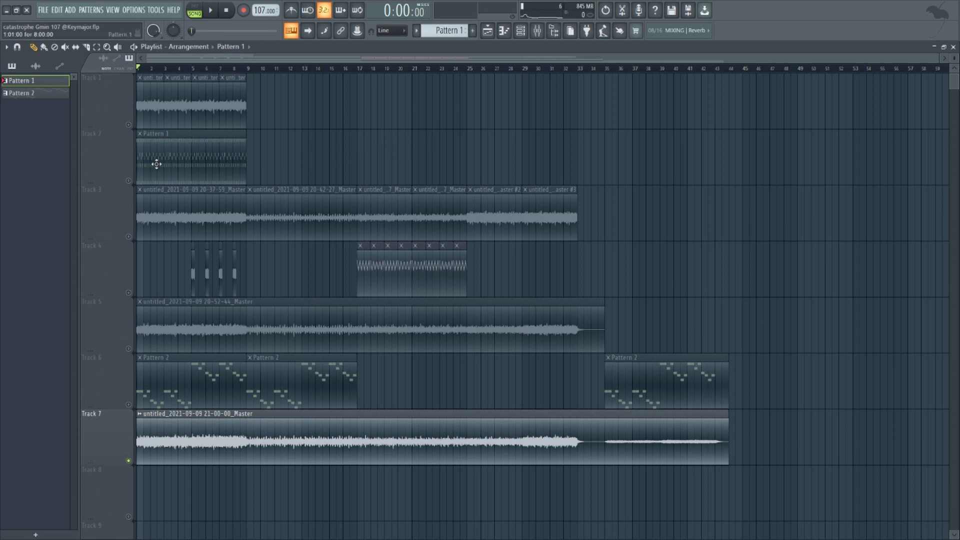
Play back Track 1's audio clips on their own in the playlist
{"action": "scroll", "coordinate": [146, 134], "scroll_direction": "up", "scroll_amount": 2, "text": "ctrl"}
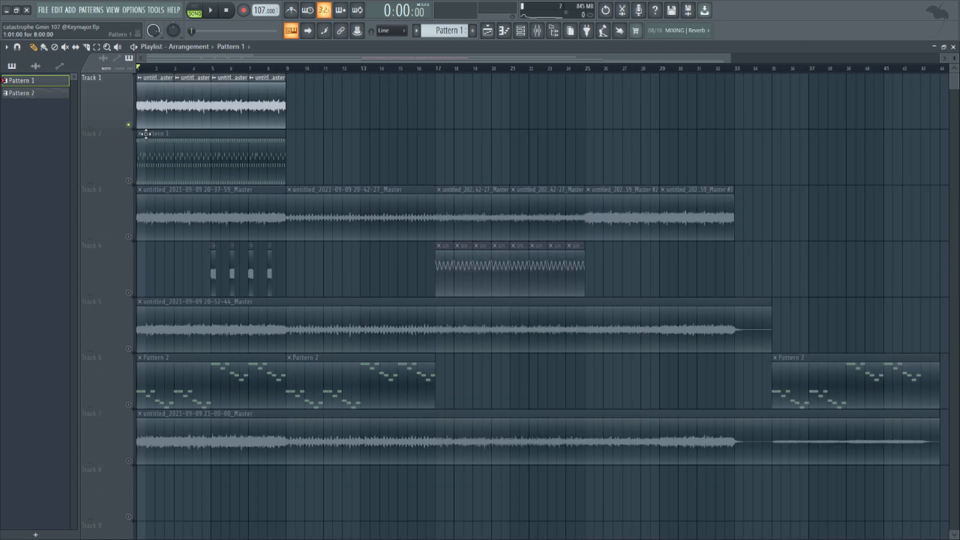
{"action": "left_click", "coordinate": [520, 35]}
{"action": "left_click", "coordinate": [520, 35]}
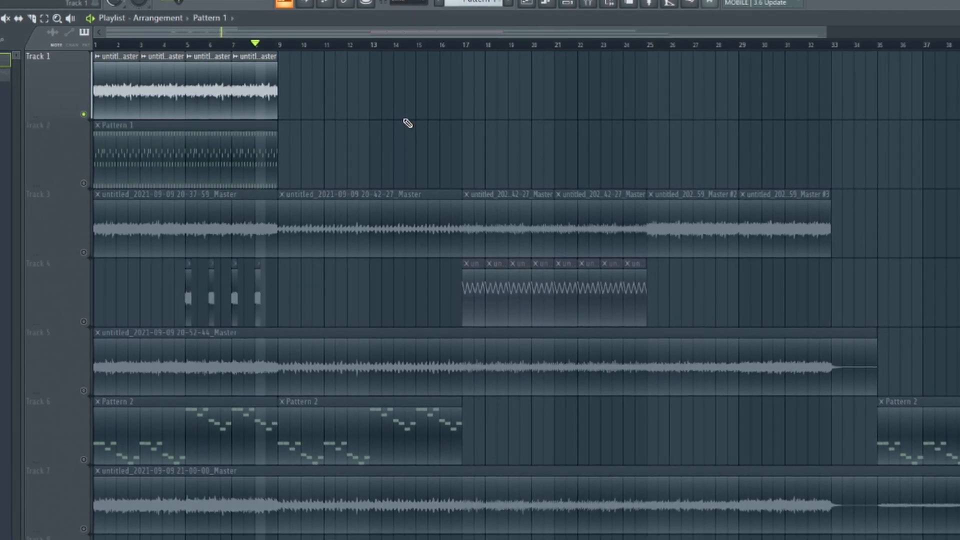
{"action": "key", "text": "space"}
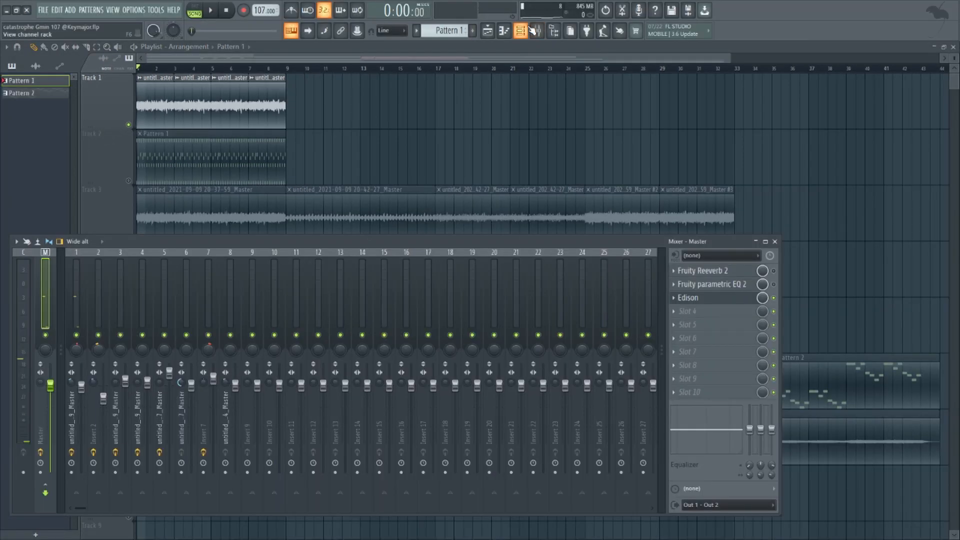
Examine the Fruity Reeverb 2 and Fruity parametric EQ 2 effects on the Track 1 clip's mixer insert
{"action": "key", "text": "F9"}
{"action": "double_click", "coordinate": [156, 106]}
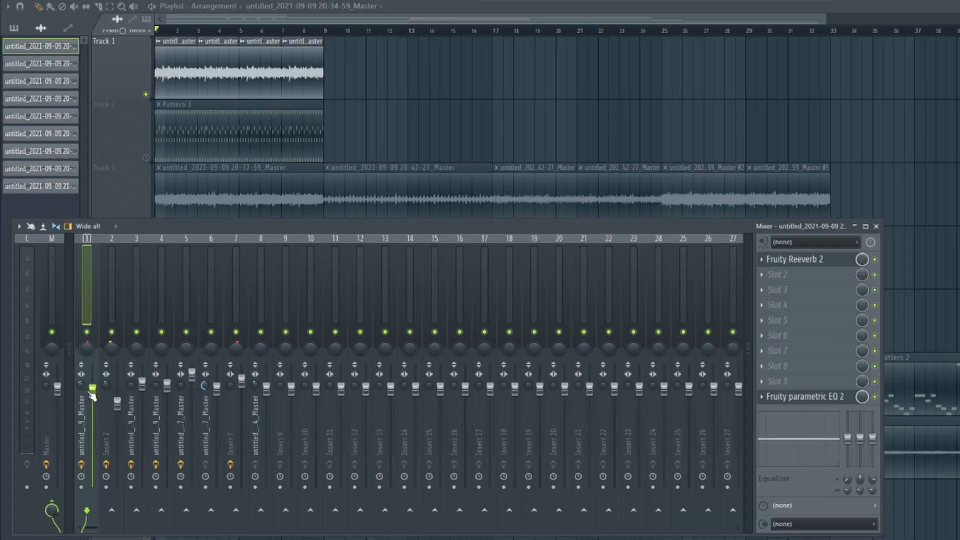
{"action": "left_click", "coordinate": [808, 265]}
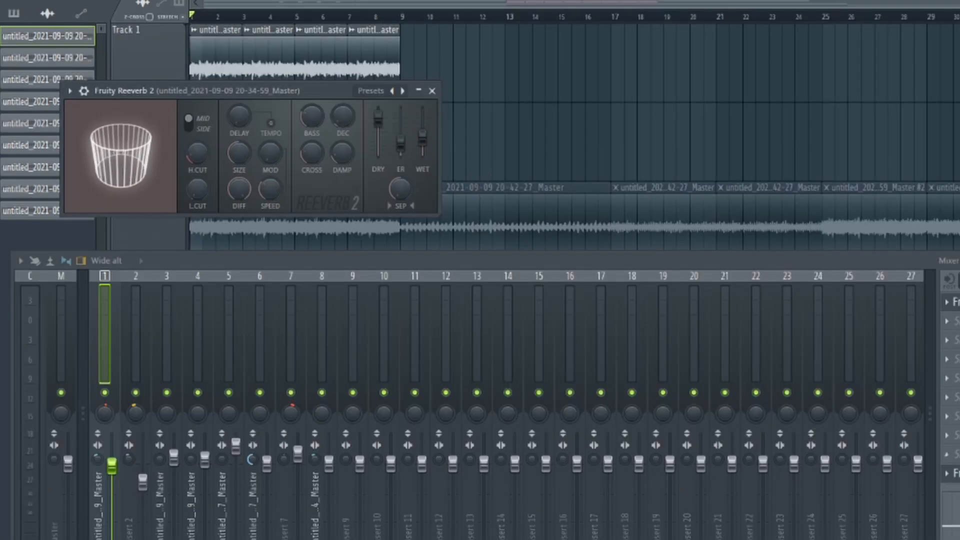
{"action": "left_click", "coordinate": [952, 473]}
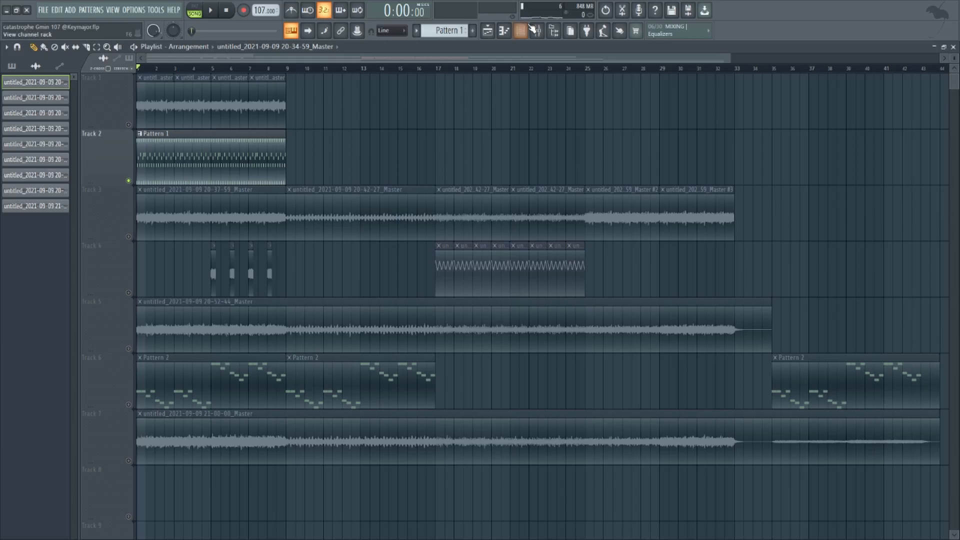
Open Pattern 1's Xpand!2_x64 notes in the piano roll and play them
{"action": "left_click", "coordinate": [520, 31]}
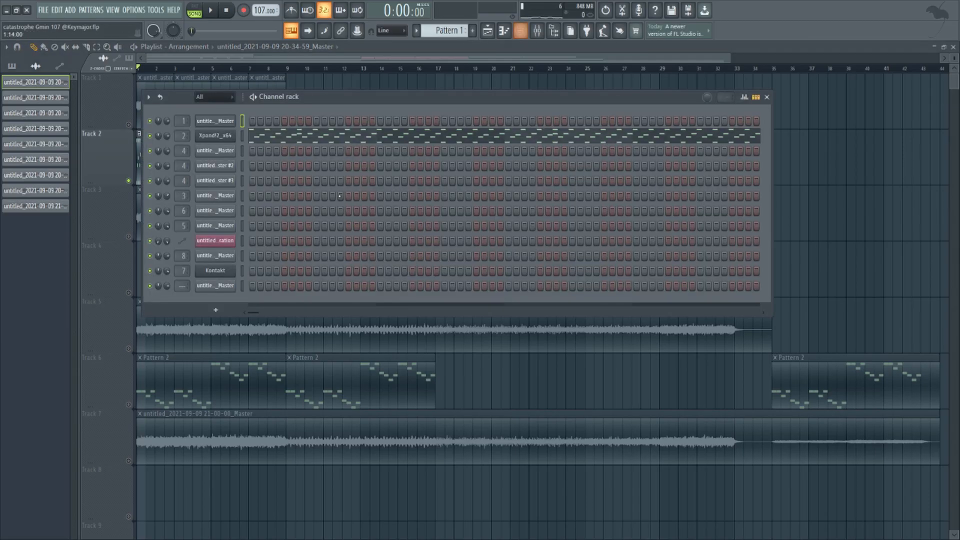
{"action": "left_click", "coordinate": [234, 139]}
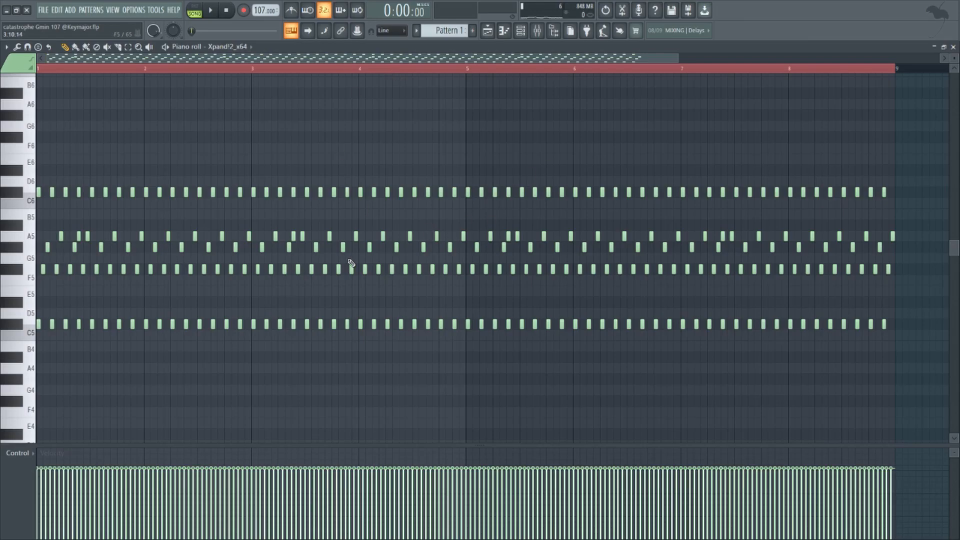
{"action": "scroll", "coordinate": [352, 263], "scroll_direction": "down", "scroll_amount": 2}
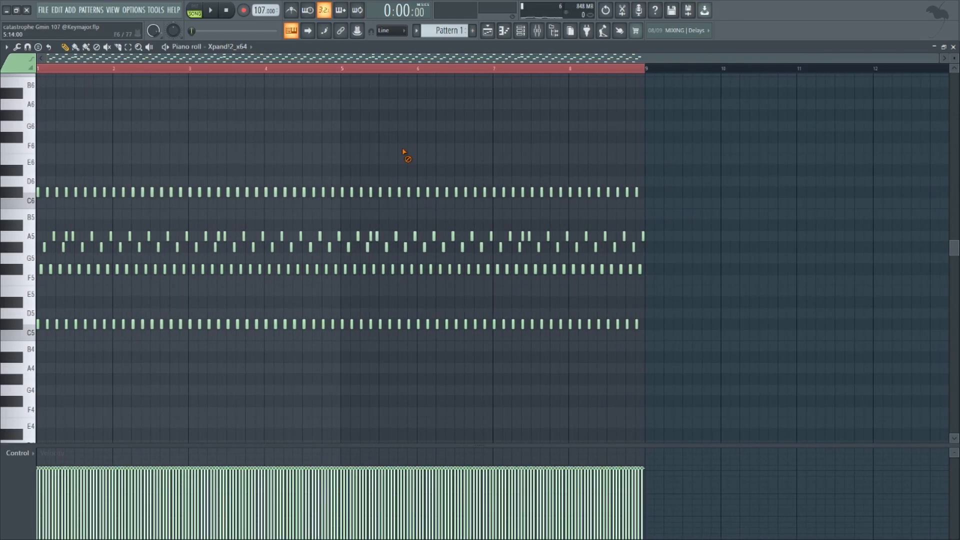
{"action": "key", "text": "space"}
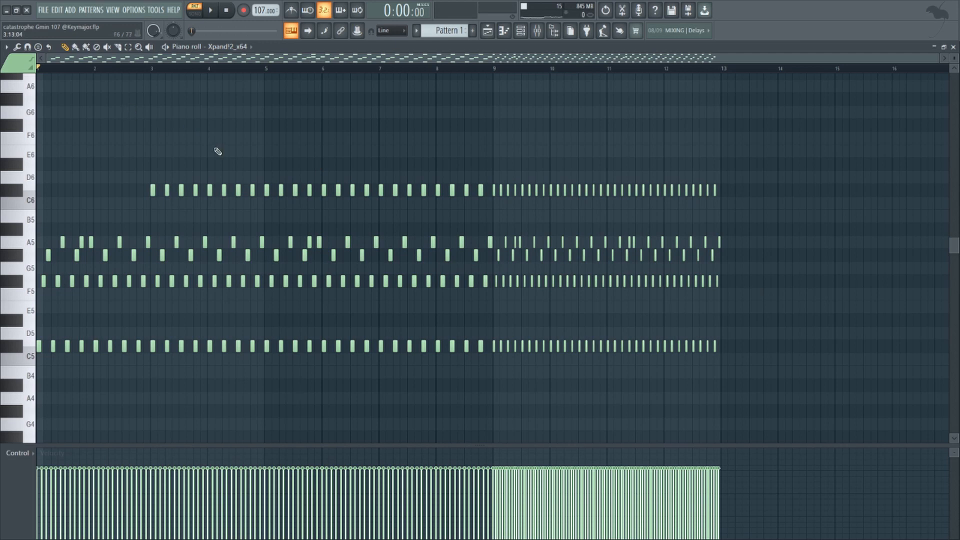
Select the first bar of the Xpand!2_x64 pattern and play its notes
{"action": "left_click_drag", "start_coordinate": [95, 72], "coordinate": [4, 198]}
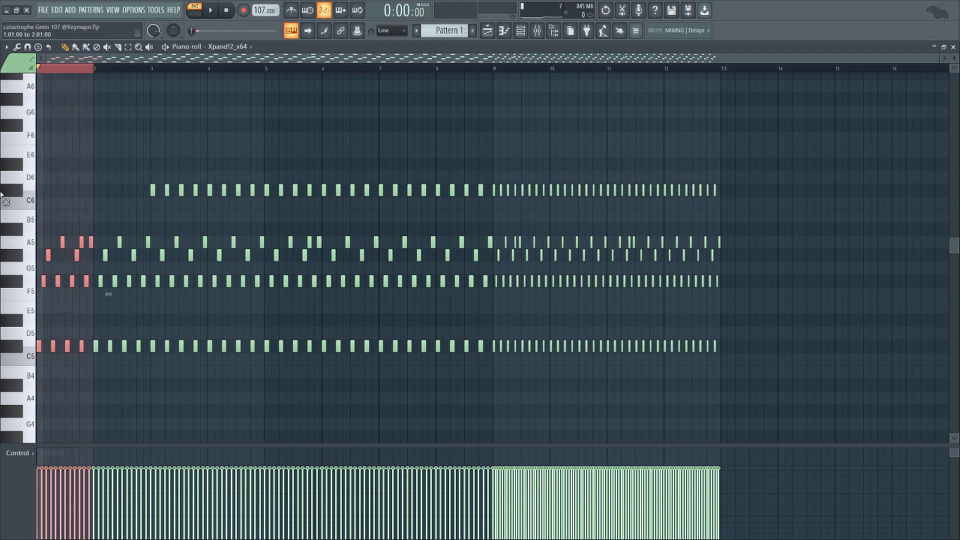
{"action": "left_click_drag", "start_coordinate": [278, 145], "coordinate": [10, 365]}
{"action": "key", "text": "space"}
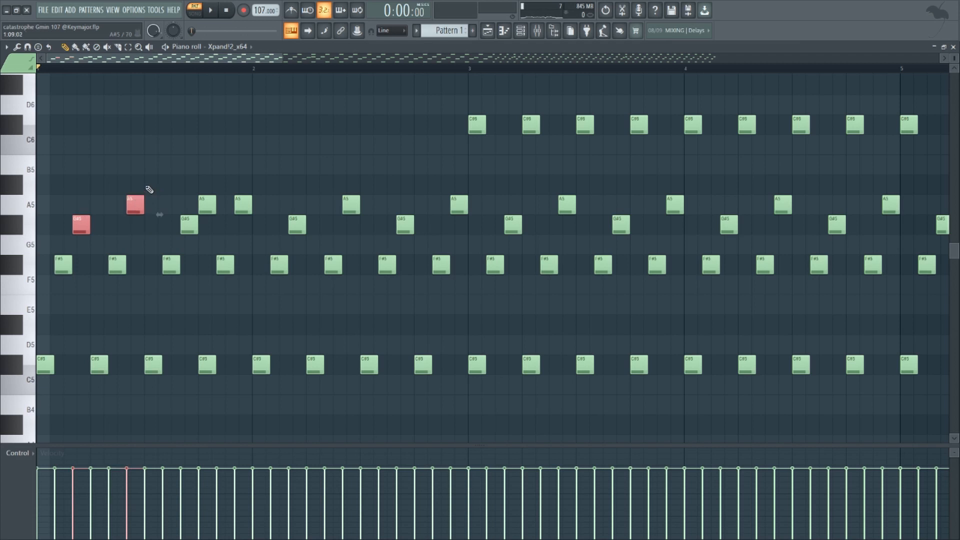
Highlight the opening G#5 and A5 notes in bar 1 to examine their rhythm
{"action": "left_click_drag", "start_coordinate": [154, 188], "coordinate": [62, 231]}
{"action": "left_click", "coordinate": [136, 167], "text": "ctrl"}
{"action": "left_click_drag", "start_coordinate": [156, 188], "coordinate": [61, 225]}
{"action": "left_click", "coordinate": [152, 168], "text": "ctrl"}
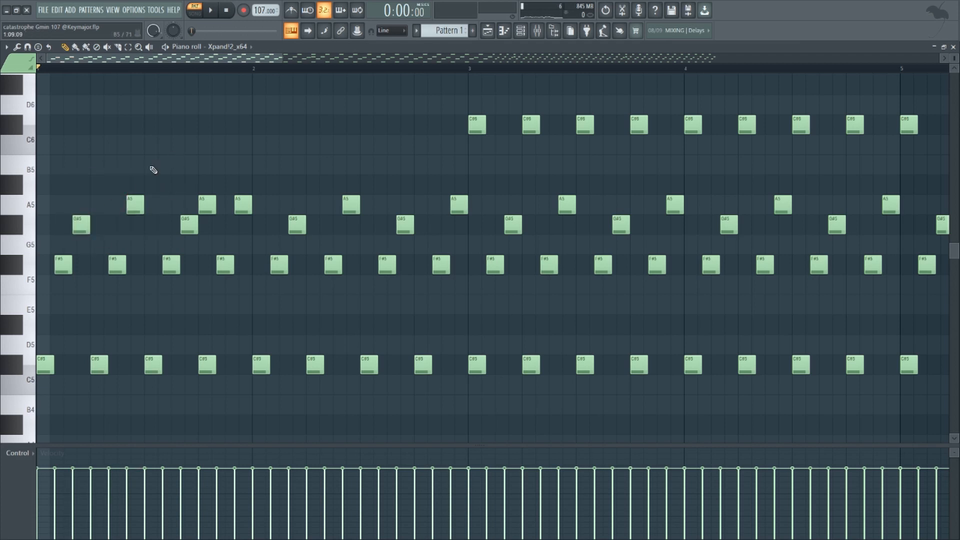
{"action": "left_click_drag", "start_coordinate": [159, 168], "coordinate": [49, 226]}
{"action": "left_click_drag", "start_coordinate": [167, 155], "coordinate": [42, 243]}
{"action": "left_click", "coordinate": [161, 164], "text": "ctrl"}
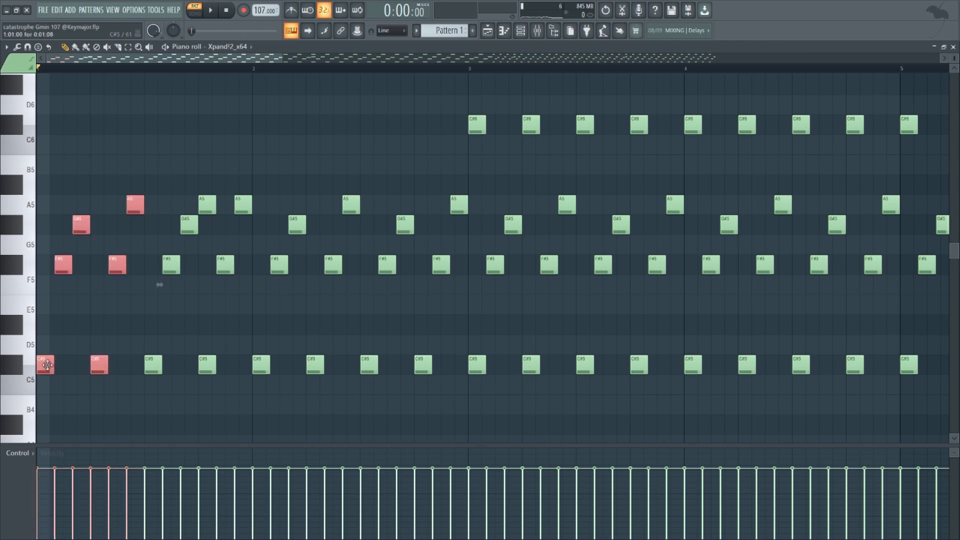
Copy the first bar's four C#5 notes one octave up to C#6, and clear the selection
{"action": "left_click_drag", "start_coordinate": [47, 365], "coordinate": [157, 343]}
{"action": "left_click", "coordinate": [209, 134]}
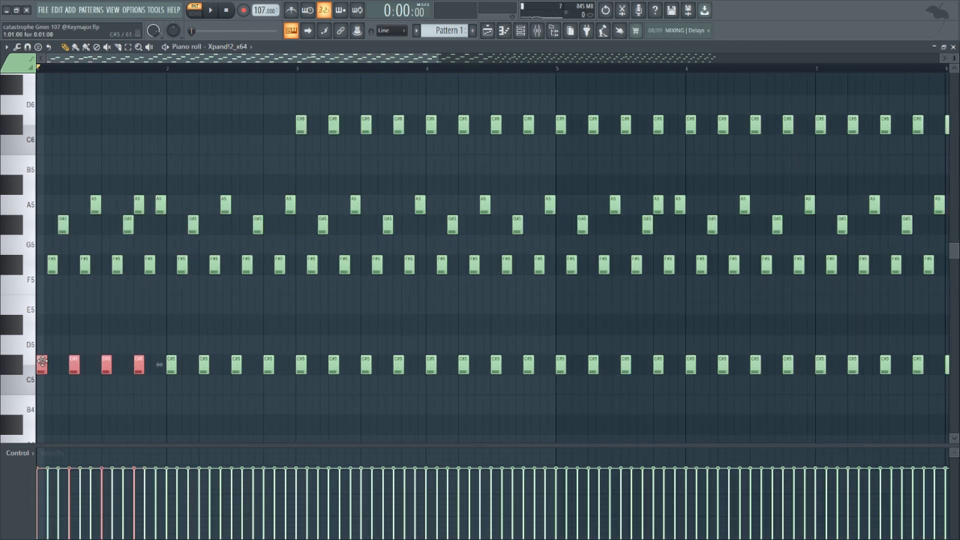
{"action": "key", "text": "ctrl+Up"}
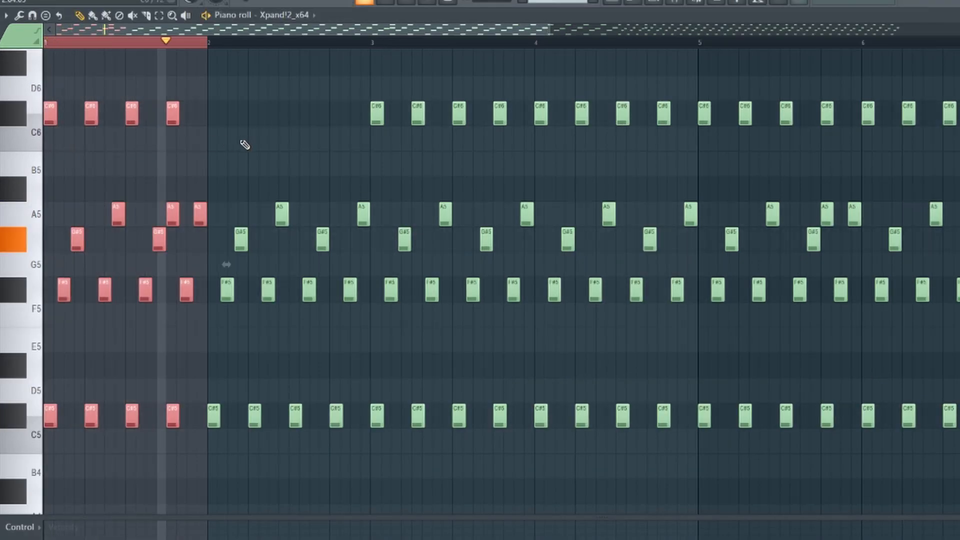
{"action": "left_click", "coordinate": [243, 143]}
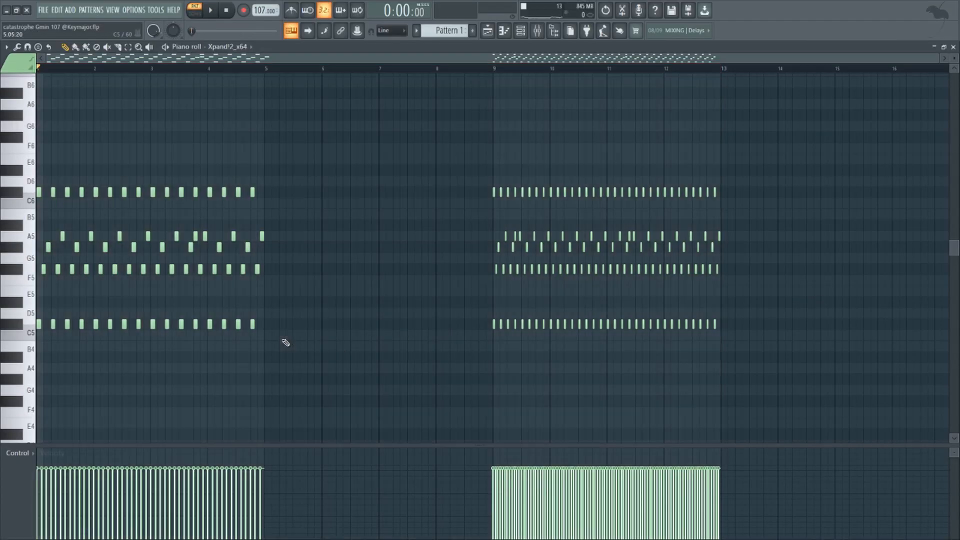
Duplicate the notes of bars 1–4 into bars 5–8, compress all eight bars to half their length, and play them
{"action": "left_click_drag", "start_coordinate": [283, 338], "coordinate": [3, 69]}
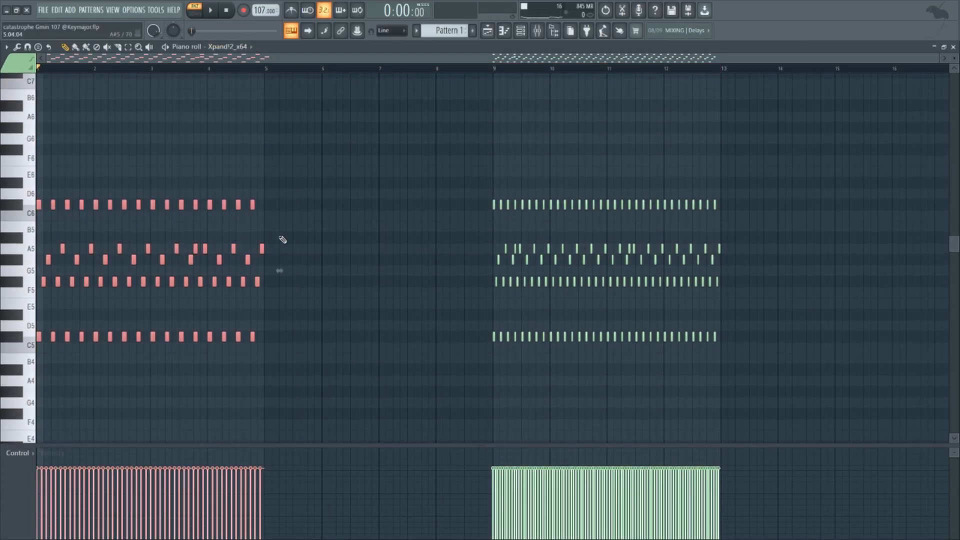
{"action": "key", "text": "ctrl+b"}
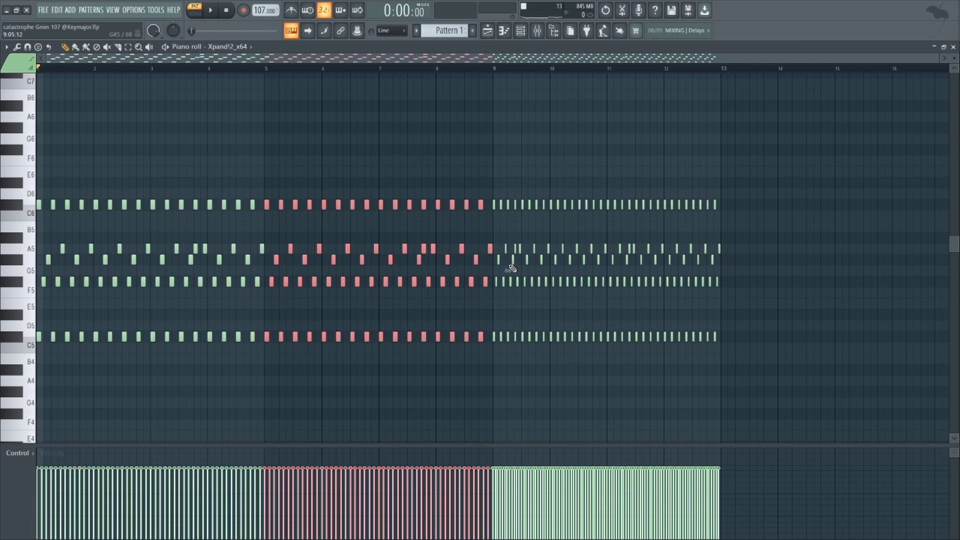
{"action": "key", "text": "ctrl+a"}
{"action": "scroll", "coordinate": [505, 280], "scroll_direction": "up", "scroll_amount": 3}
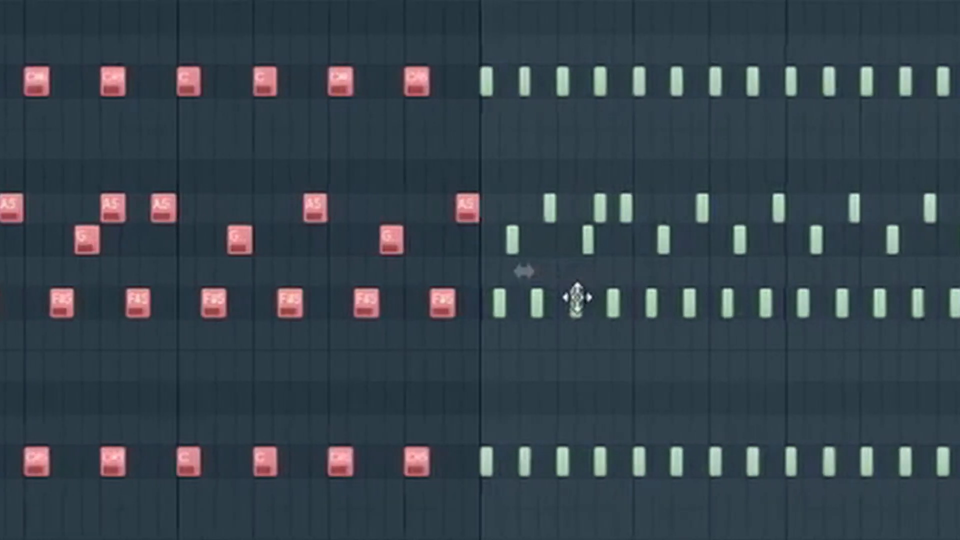
{"action": "scroll", "coordinate": [536, 280], "scroll_direction": "down", "scroll_amount": 3}
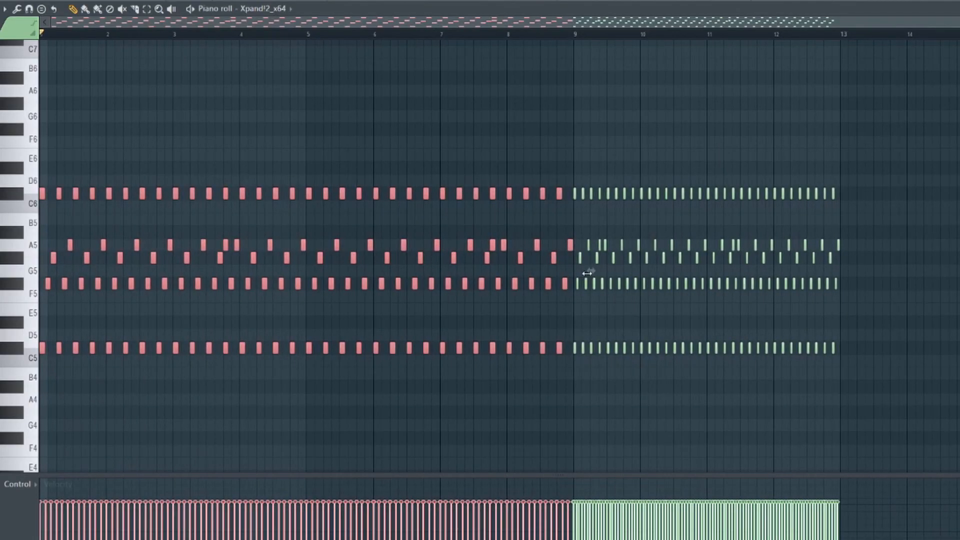
{"action": "left_click_drag", "start_coordinate": [590, 271], "coordinate": [324, 271]}
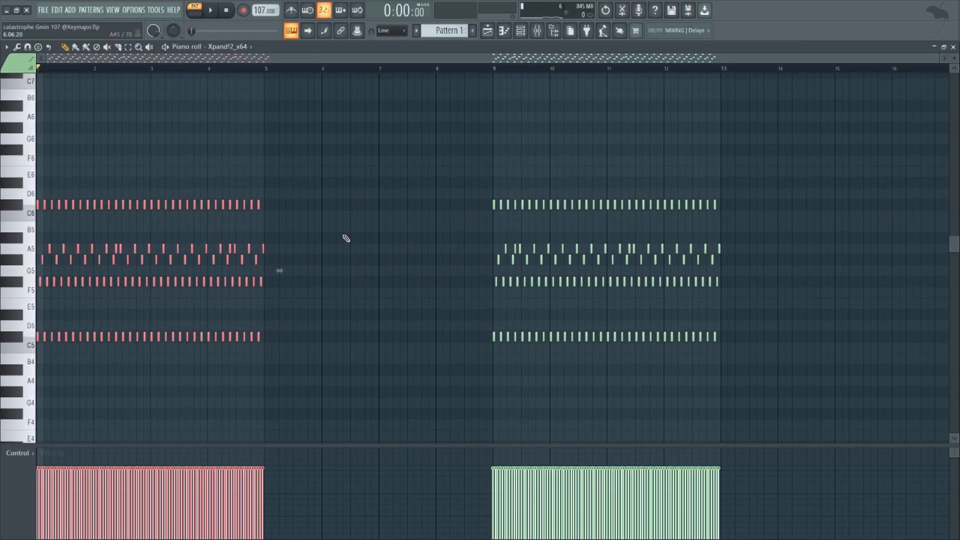
{"action": "left_click", "coordinate": [349, 237], "text": "ctrl"}
{"action": "key", "text": "space"}
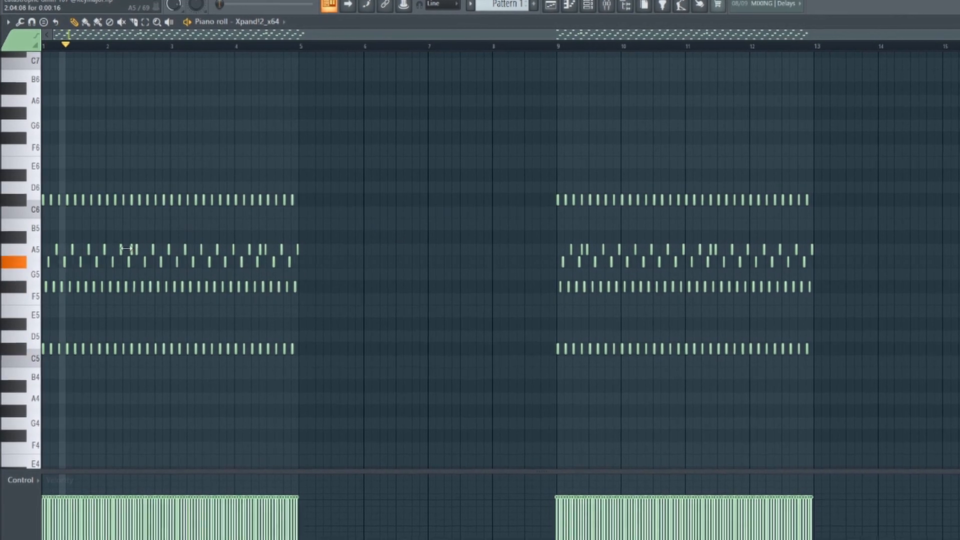
Move the block of notes starting at bar 9 to bar 5, directly after the compressed block
{"action": "scroll", "coordinate": [226, 230], "scroll_direction": "up", "scroll_amount": 1}
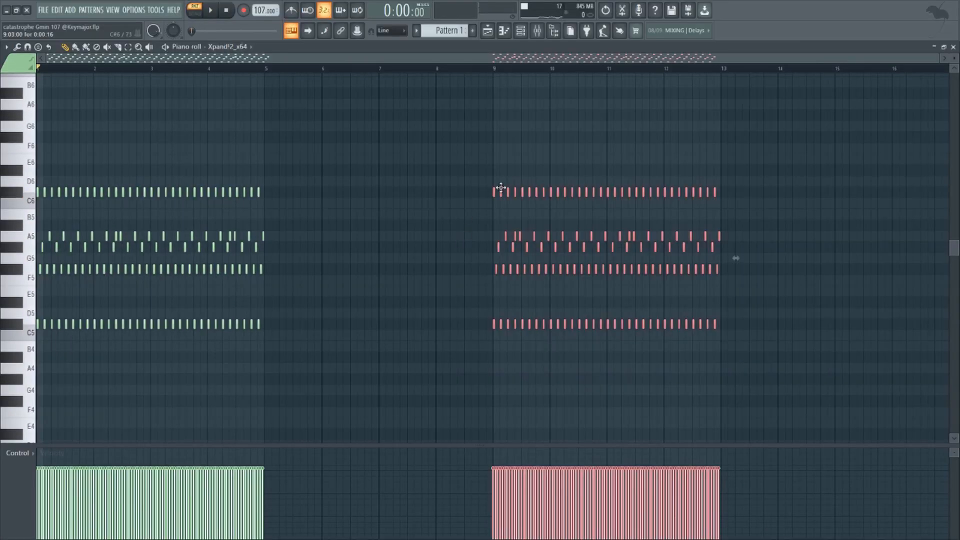
{"action": "left_click_drag", "start_coordinate": [485, 189], "coordinate": [258, 190]}
{"action": "left_click", "coordinate": [283, 167], "text": "ctrl"}
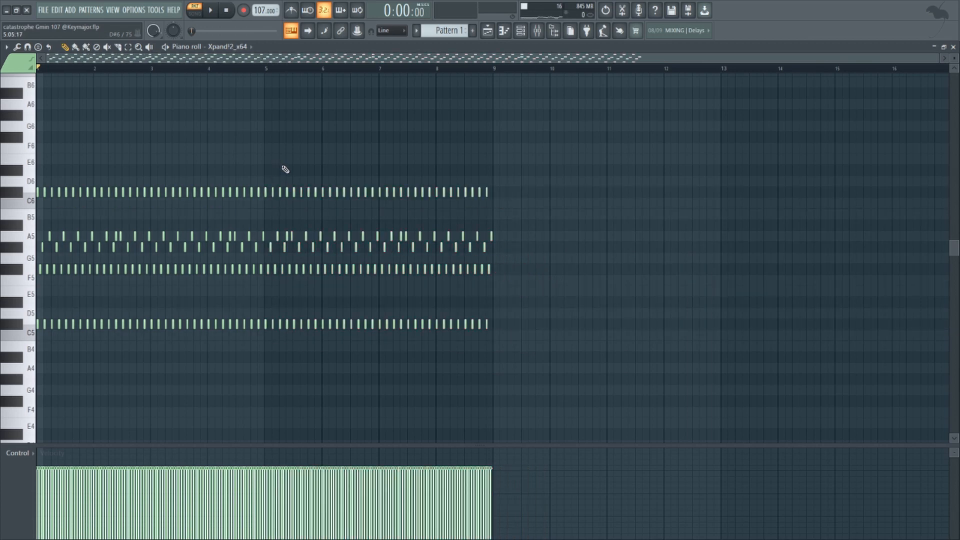
Examine the Ambience and Fruity parametric EQ 2 effects on mixer Insert 2, and return to the playlist
{"action": "scroll", "coordinate": [408, 160], "scroll_direction": "up", "scroll_amount": 2}
{"action": "key", "text": "F9"}
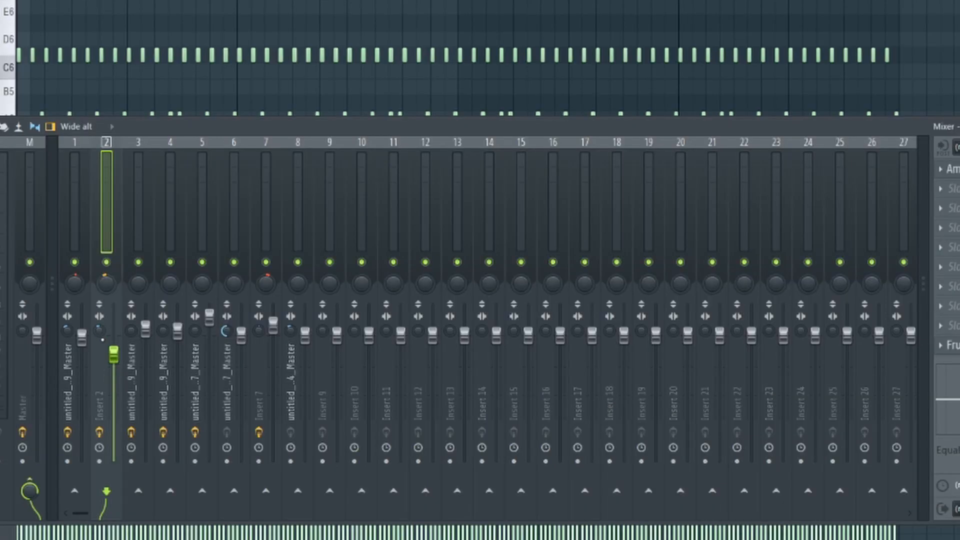
{"action": "left_click", "coordinate": [953, 169]}
{"action": "left_click", "coordinate": [404, 151]}
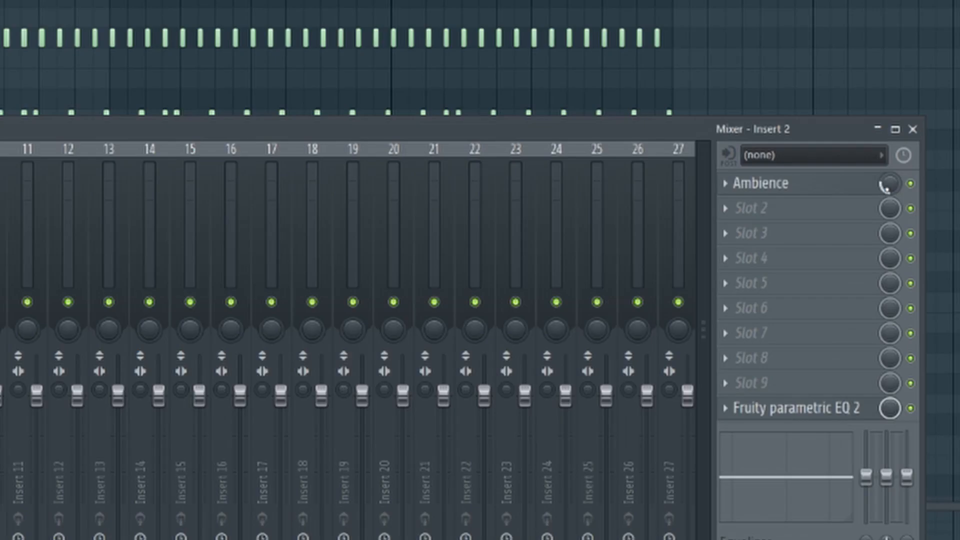
{"action": "left_click", "coordinate": [800, 409]}
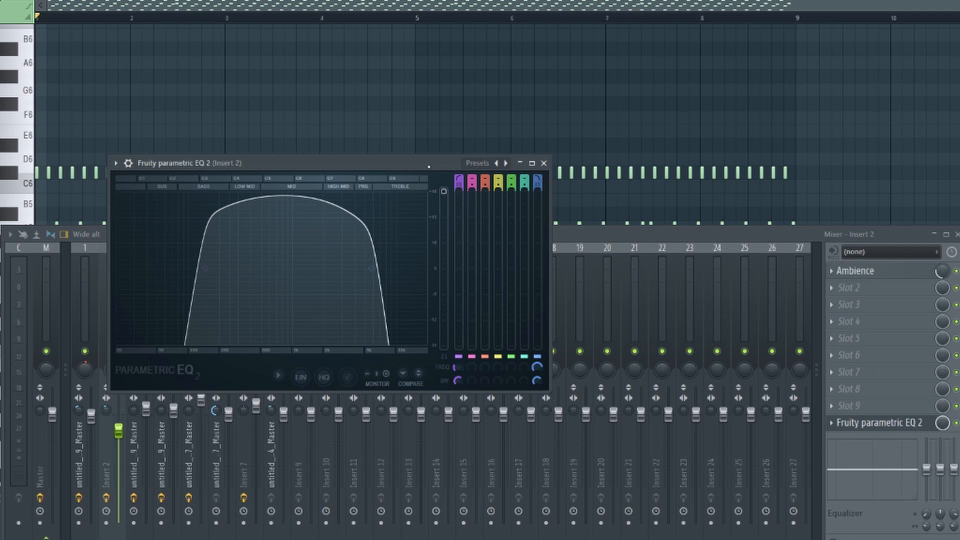
{"action": "key", "text": "Escape"}
{"action": "key", "text": "Escape"}
{"action": "key", "text": "Escape"}
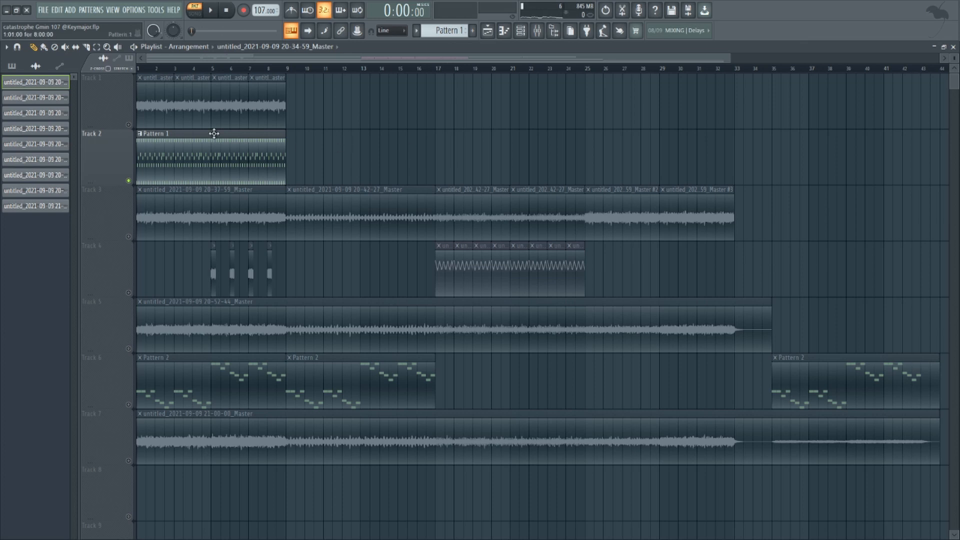
{"action": "left_click", "coordinate": [128, 125]}
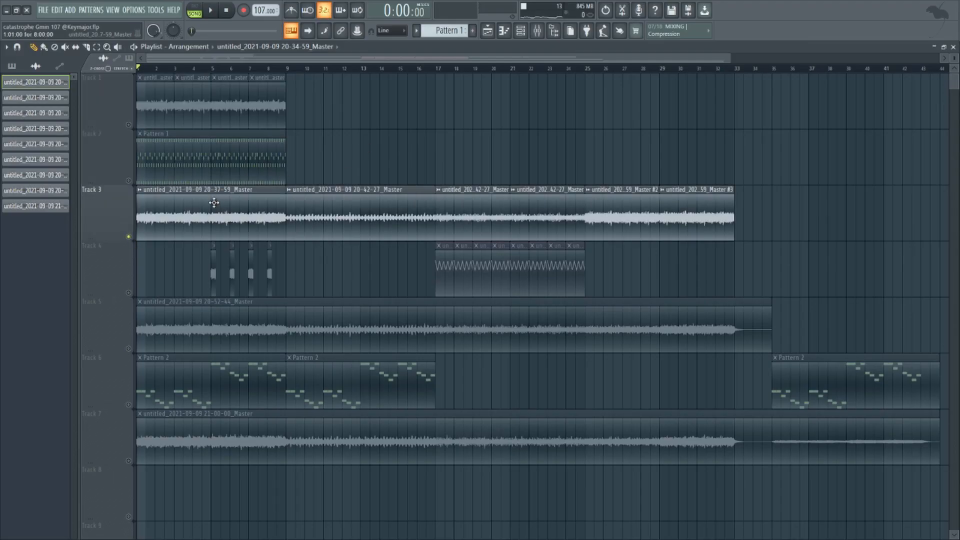
{"action": "left_click", "coordinate": [214, 203]}
{"action": "scroll", "coordinate": [209, 213], "scroll_direction": "down", "scroll_amount": 2}
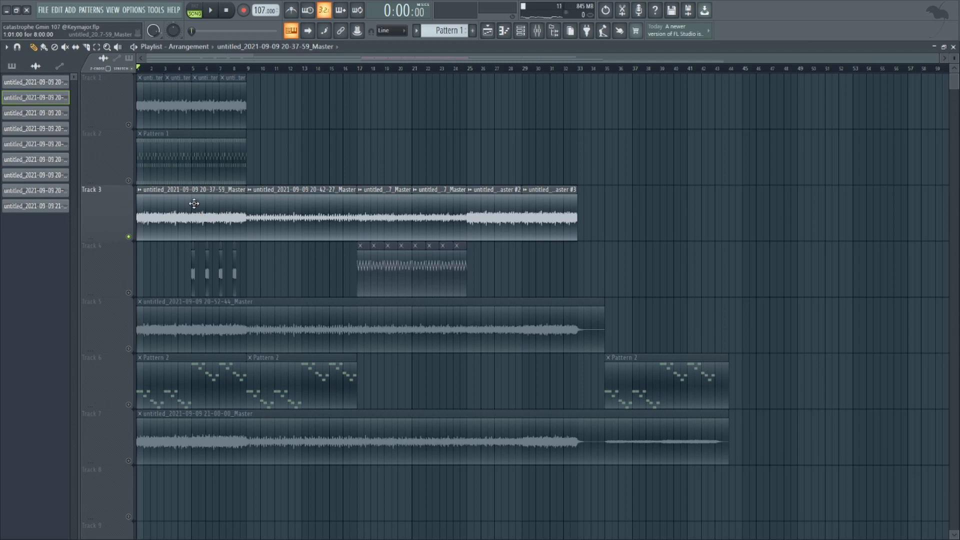
{"action": "scroll", "coordinate": [184, 207], "scroll_direction": "up", "scroll_amount": 3}
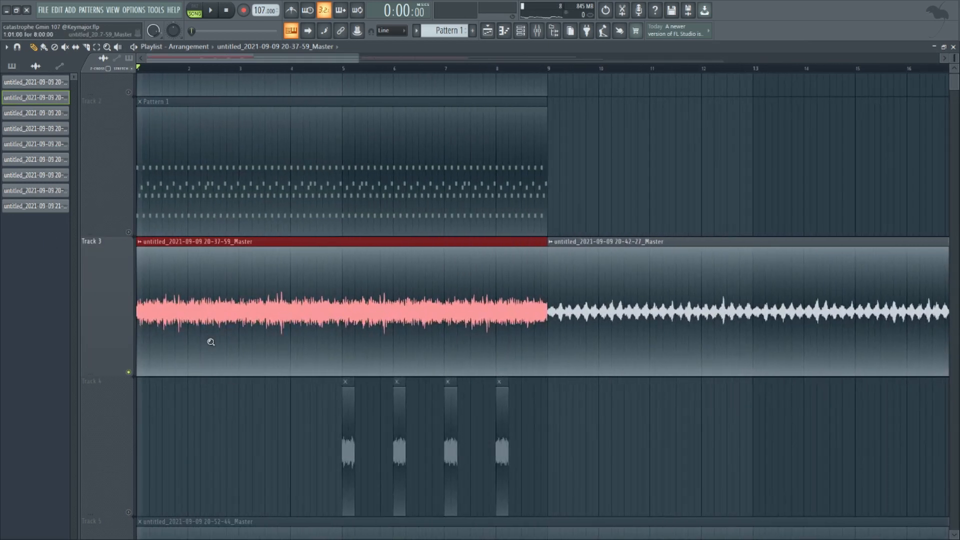
{"action": "scroll", "coordinate": [211, 342], "scroll_direction": "down", "scroll_amount": 3}
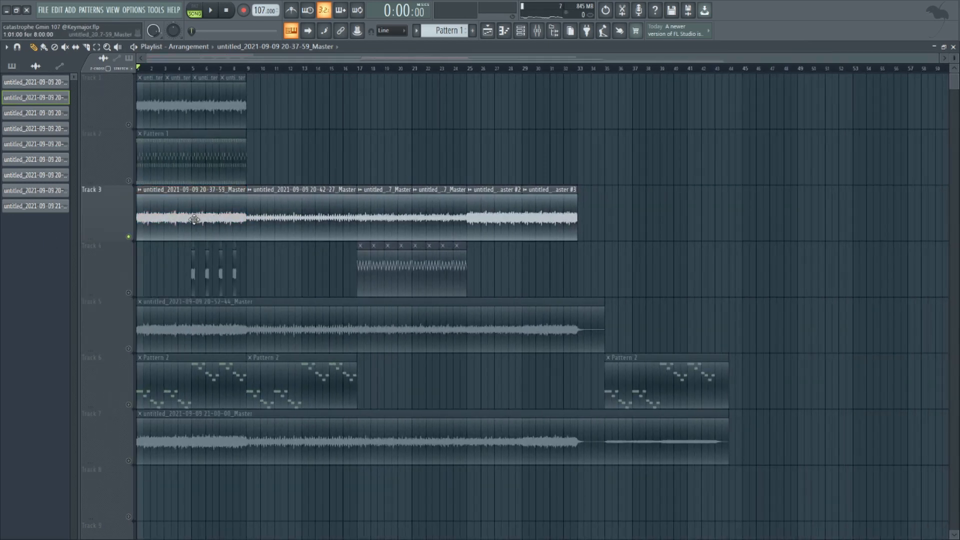
{"action": "left_click_drag", "start_coordinate": [308, 166], "coordinate": [447, 147]}
{"action": "right_click", "coordinate": [446, 148]}
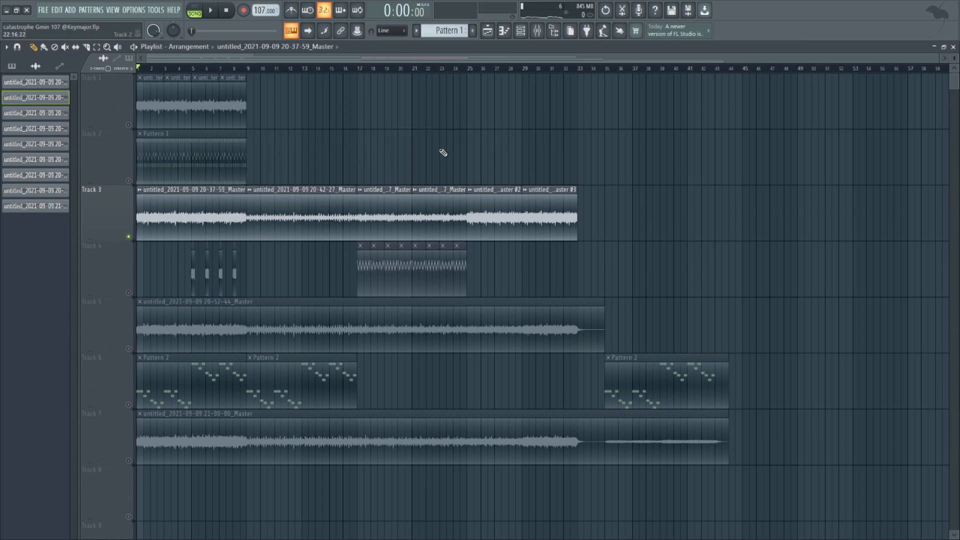
Unmute Track 4 alongside Track 3, and open the sample settings of Track 4's first short clip at bar 5
{"action": "left_click", "coordinate": [130, 292]}
{"action": "left_click_drag", "start_coordinate": [401, 186], "coordinate": [138, 390], "text": "ctrl"}
{"action": "left_click", "coordinate": [168, 293]}
{"action": "right_click", "coordinate": [168, 293]}
{"action": "left_click_drag", "start_coordinate": [302, 270], "coordinate": [533, 238], "text": "ctrl"}
{"action": "left_click", "coordinate": [331, 259], "text": "ctrl"}
{"action": "double_click", "coordinate": [313, 255]}
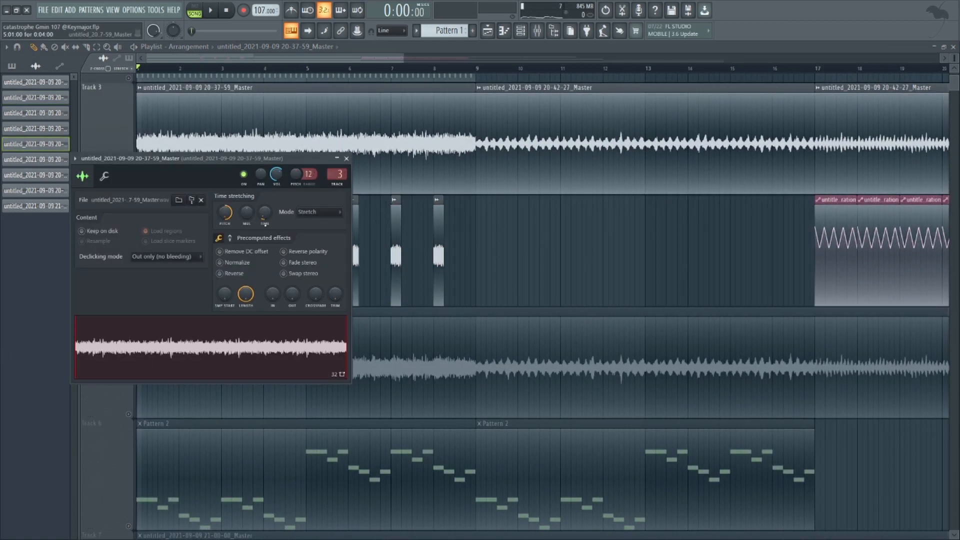
Close the clip's sample settings and play Tracks 3 and 4 together
{"action": "key", "text": "Escape"}
{"action": "scroll", "coordinate": [350, 253], "scroll_direction": "up", "scroll_amount": 5, "text": "ctrl"}
{"action": "key", "text": "space"}
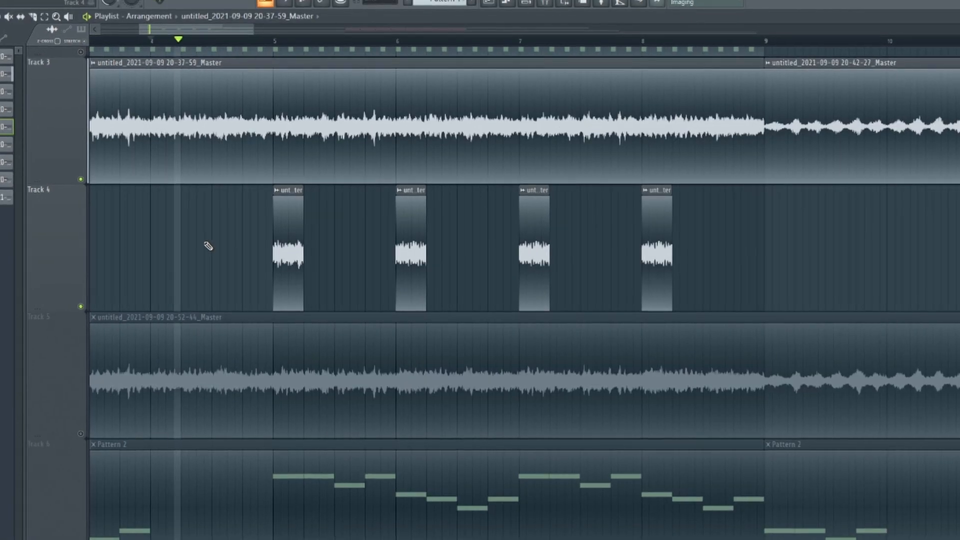
Check the sample settings of Track 4's first short clip at bar 5, and close them
{"action": "scroll", "coordinate": [205, 246], "scroll_direction": "down", "scroll_amount": 3, "text": "ctrl"}
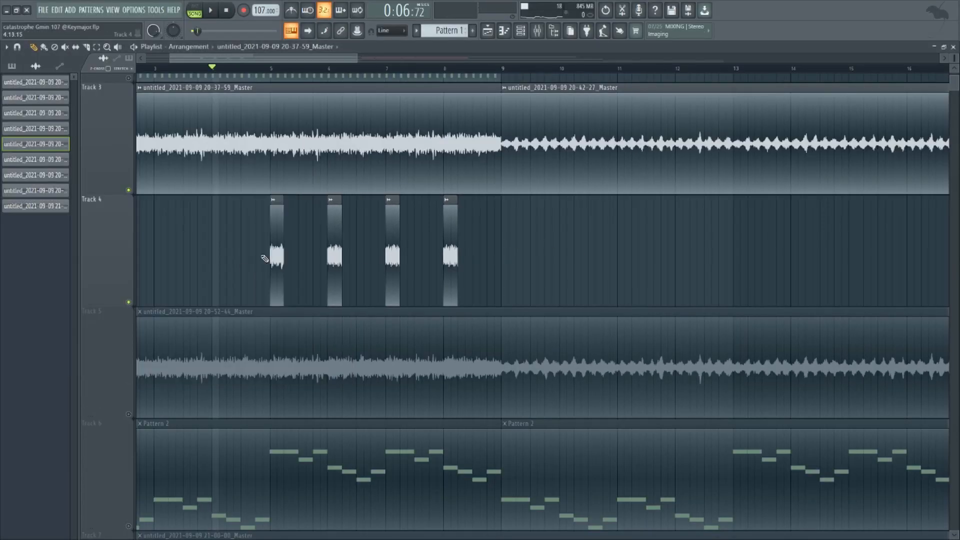
{"action": "double_click", "coordinate": [282, 237]}
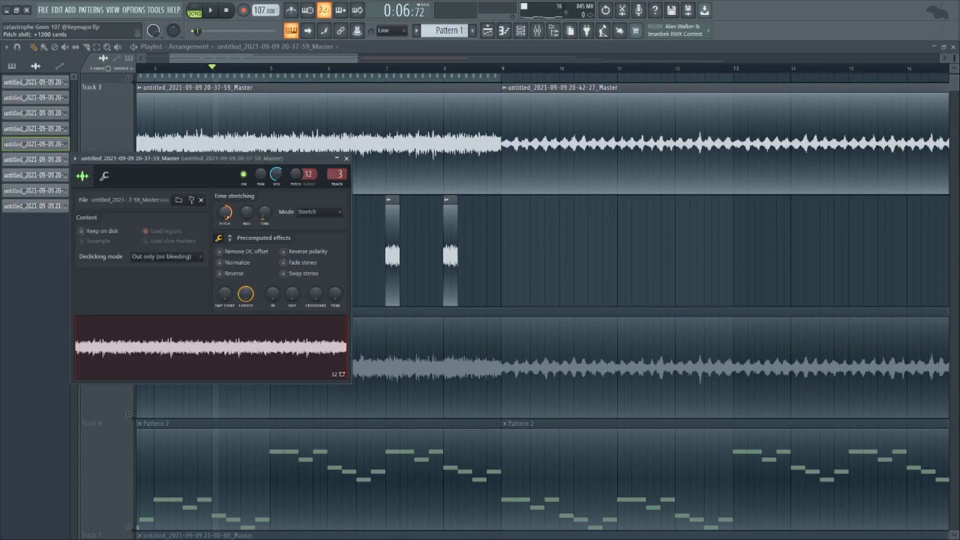
{"action": "left_click", "coordinate": [347, 158]}
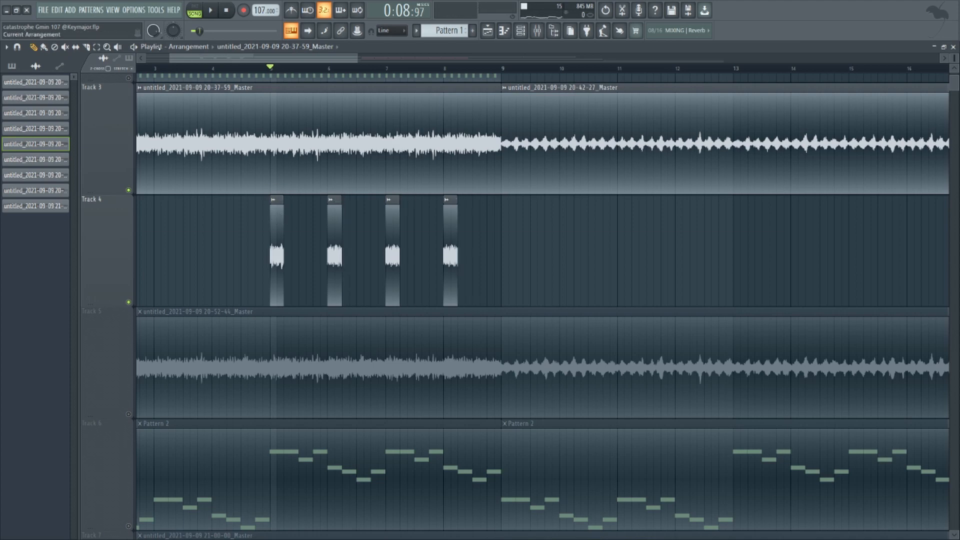
Examine the Fruity Chorus and Fruity parametric EQ 2 effects on the third mixer insert
{"action": "key", "text": "F9"}
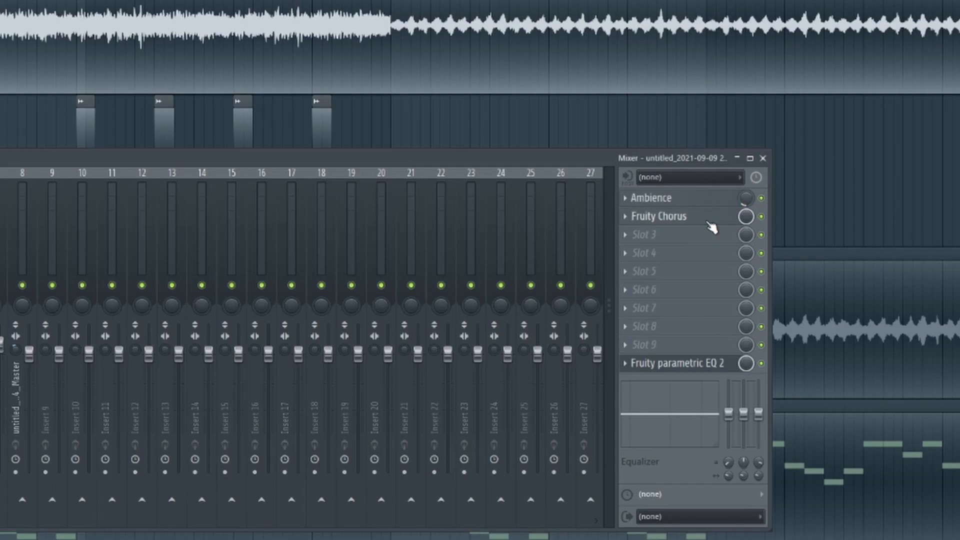
{"action": "left_click", "coordinate": [708, 222]}
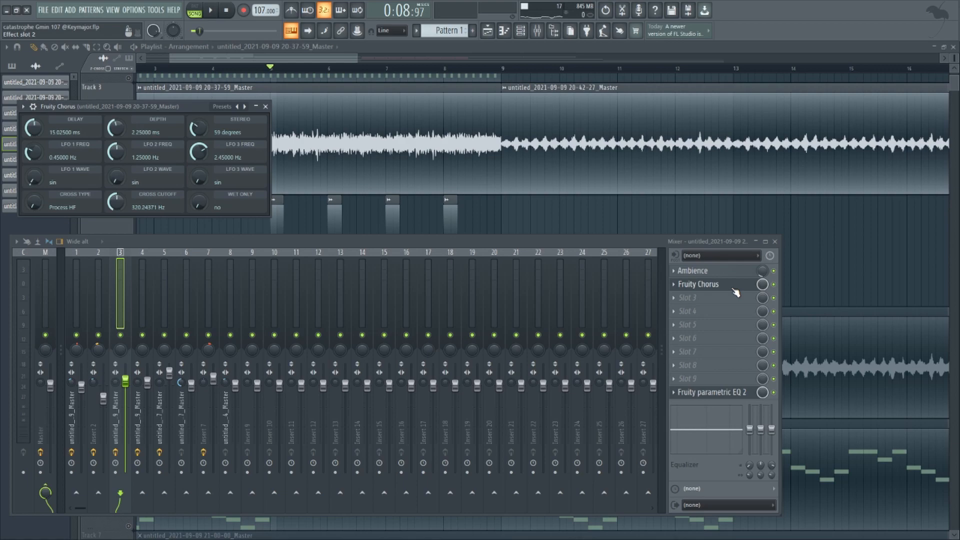
{"action": "left_click", "coordinate": [733, 288]}
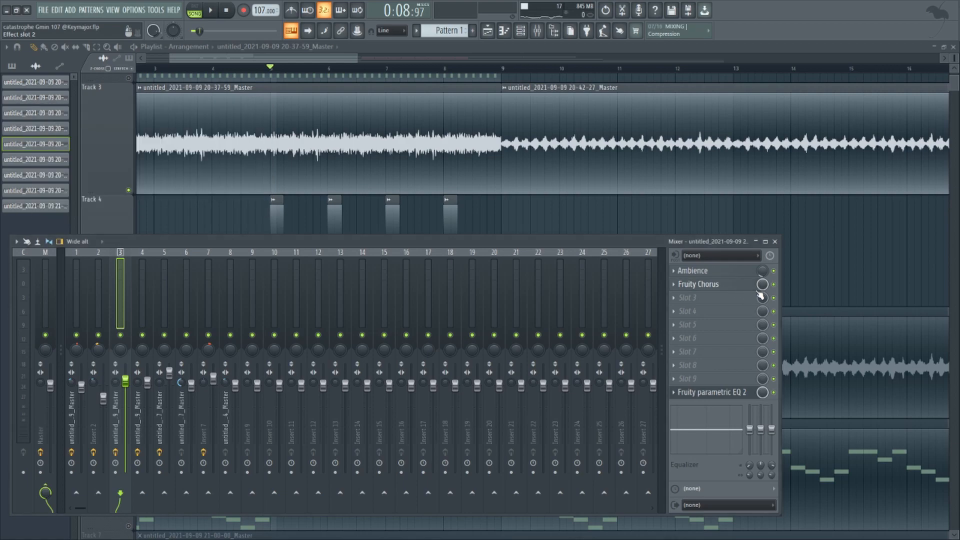
{"action": "left_click", "coordinate": [719, 394]}
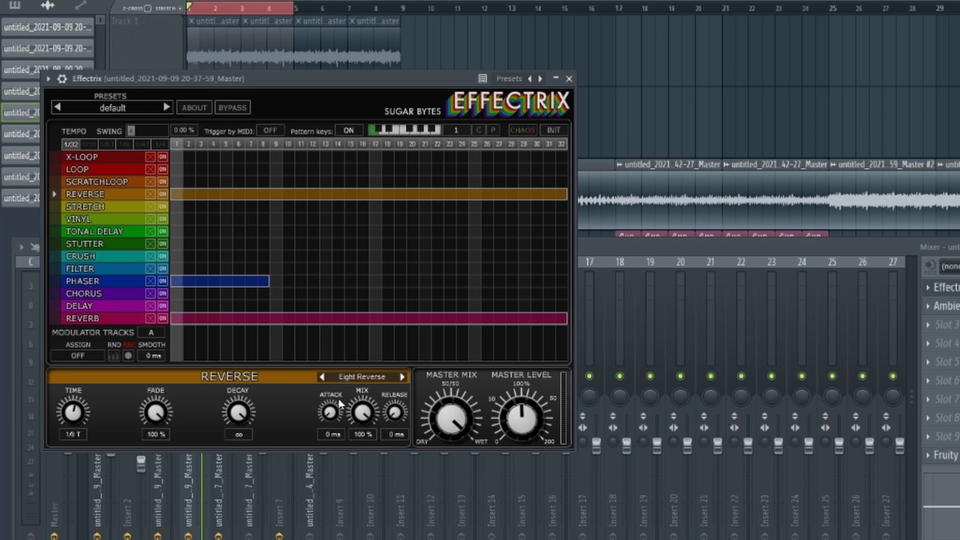
Examine the Reverse, Phaser and Reverb settings of Effectrix on the fourth mixer insert, and close the plugin
{"action": "left_click", "coordinate": [356, 379]}
{"action": "left_click", "coordinate": [434, 347]}
{"action": "left_click", "coordinate": [172, 282]}
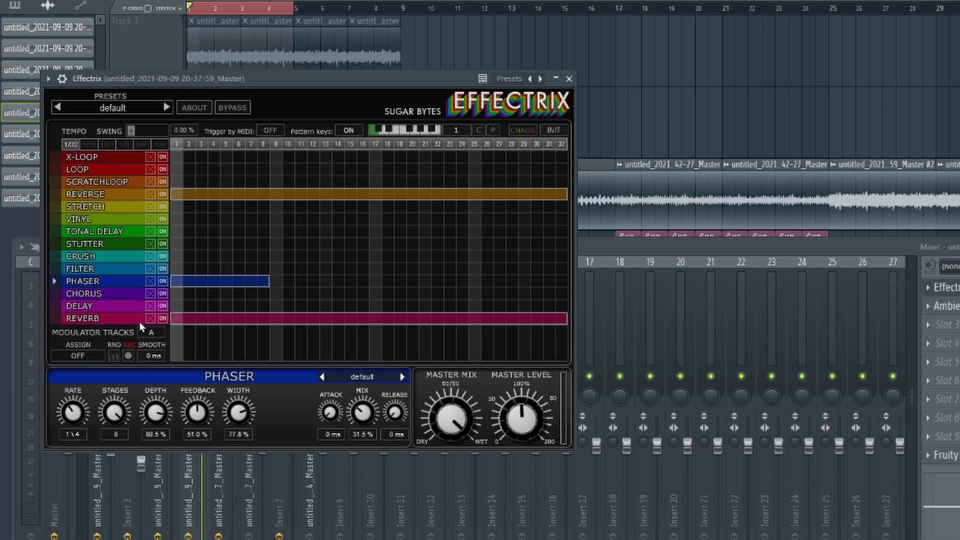
{"action": "left_click", "coordinate": [180, 318]}
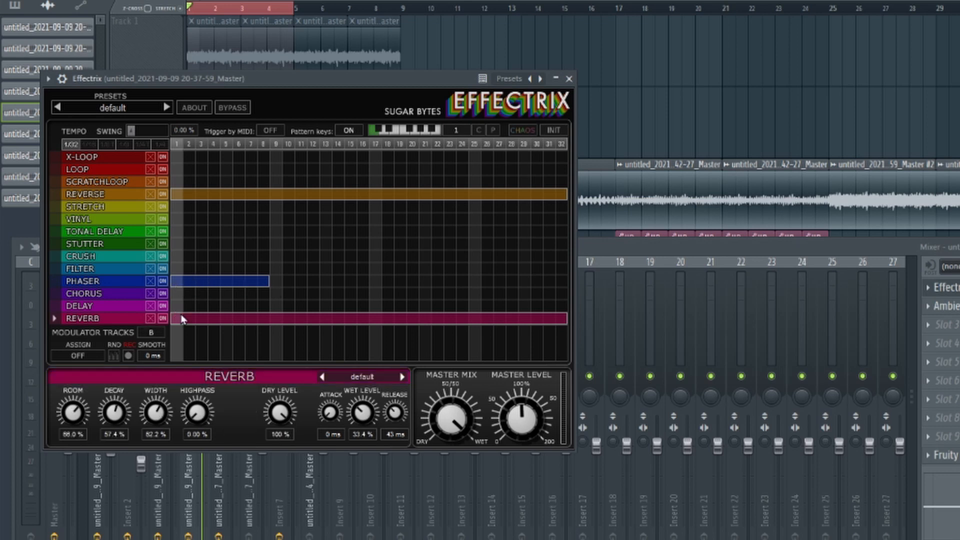
{"action": "left_click", "coordinate": [569, 79]}
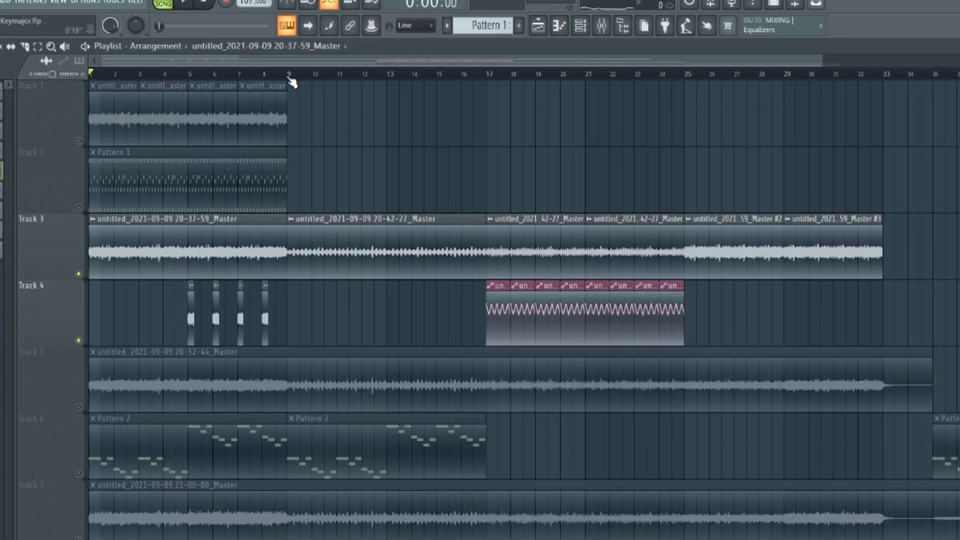
Select bars 9 to 17 on the timeline, view Fruity parametric EQ 2 on the fifth mixer insert, and return to the playlist
{"action": "left_click_drag", "start_coordinate": [289, 78], "coordinate": [485, 80]}
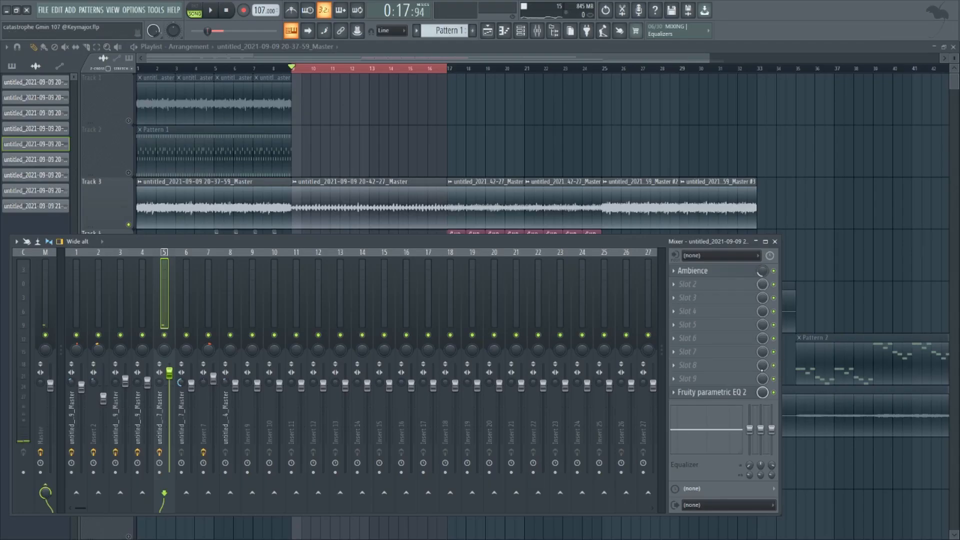
{"action": "left_click", "coordinate": [714, 393]}
{"action": "key", "text": "F9"}
Select bars 17 to 25 on the timeline and examine the stereo separation automation clips on Track 4
{"action": "left_click_drag", "start_coordinate": [386, 68], "coordinate": [542, 109]}
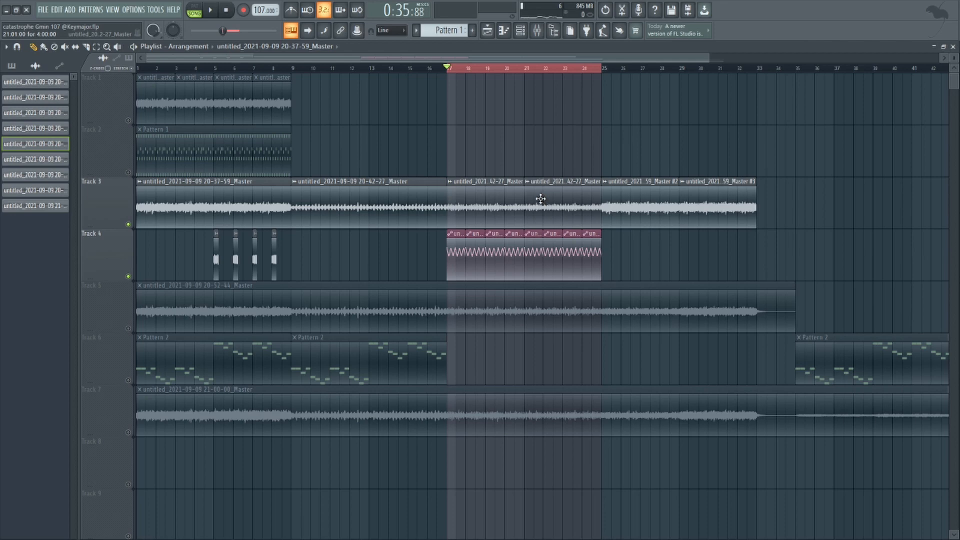
{"action": "scroll", "coordinate": [456, 261], "scroll_direction": "up", "scroll_amount": 6}
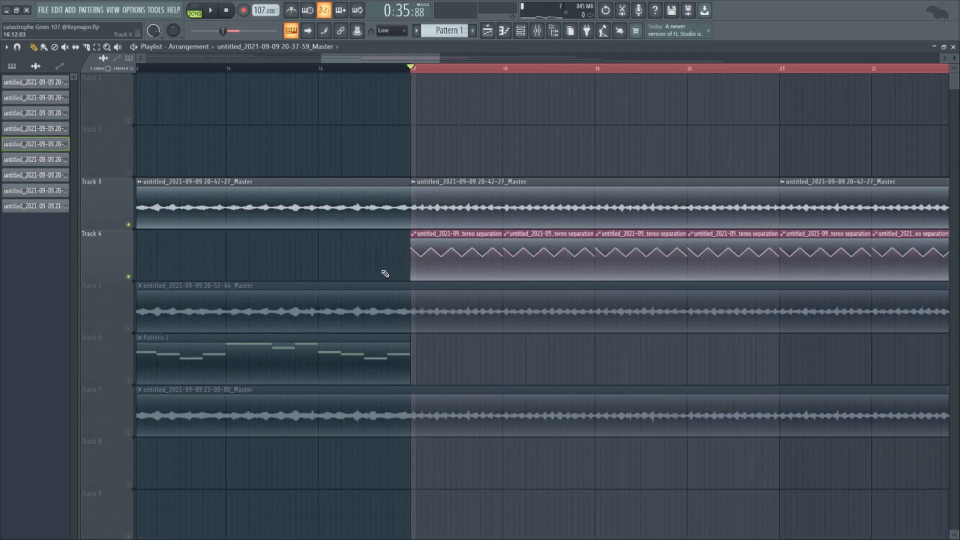
{"action": "left_click_drag", "start_coordinate": [386, 272], "coordinate": [365, 268]}
{"action": "scroll", "coordinate": [506, 56], "scroll_direction": "down", "scroll_amount": 7}
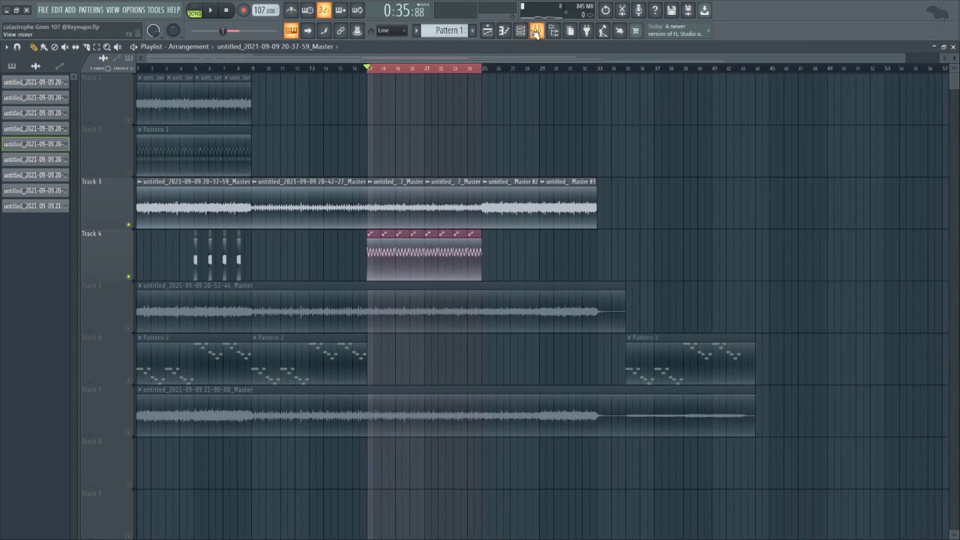
Play bars 17 to 25 while watching the sixth mixer insert, and return to the playlist
{"action": "left_click", "coordinate": [537, 30]}
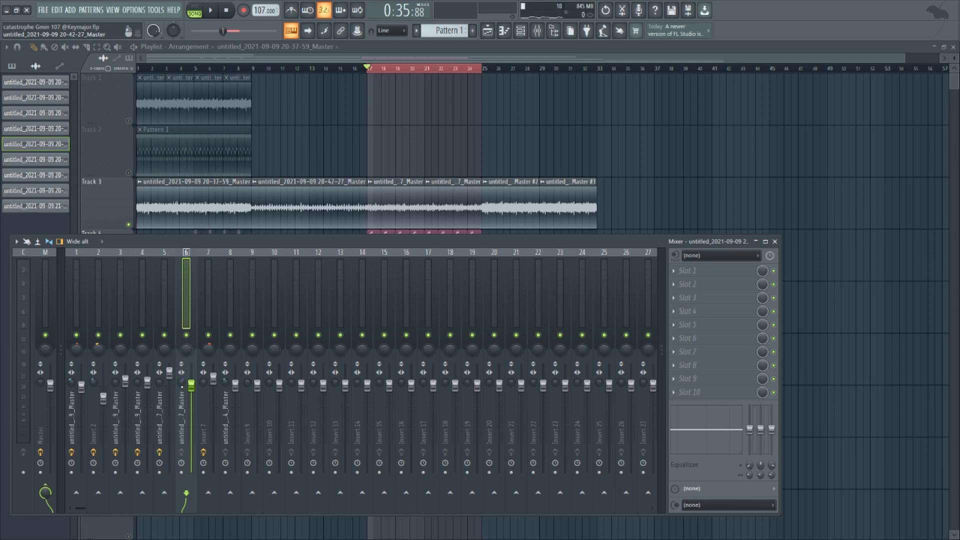
{"action": "key", "text": "space"}
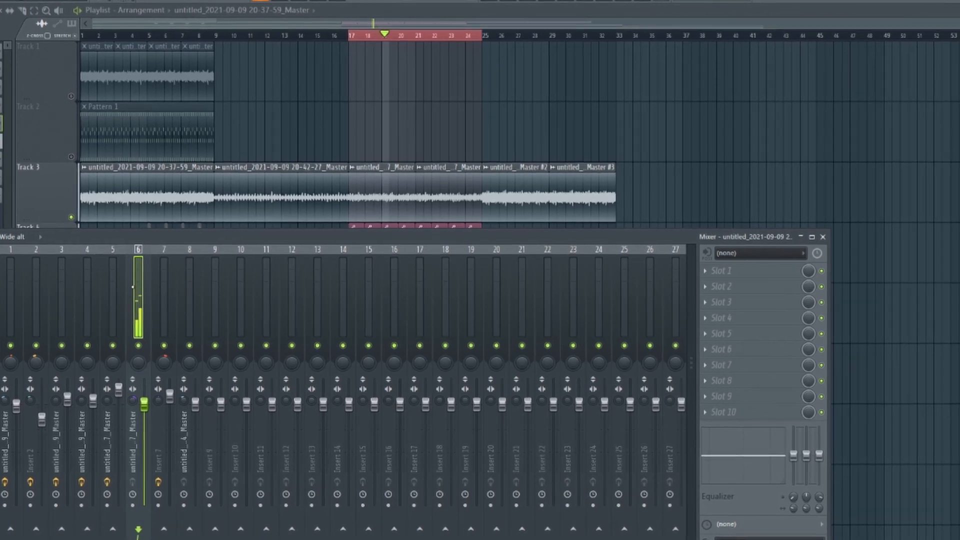
{"action": "key", "text": "F9"}
{"action": "scroll", "coordinate": [390, 190], "scroll_direction": "up", "scroll_amount": 5}
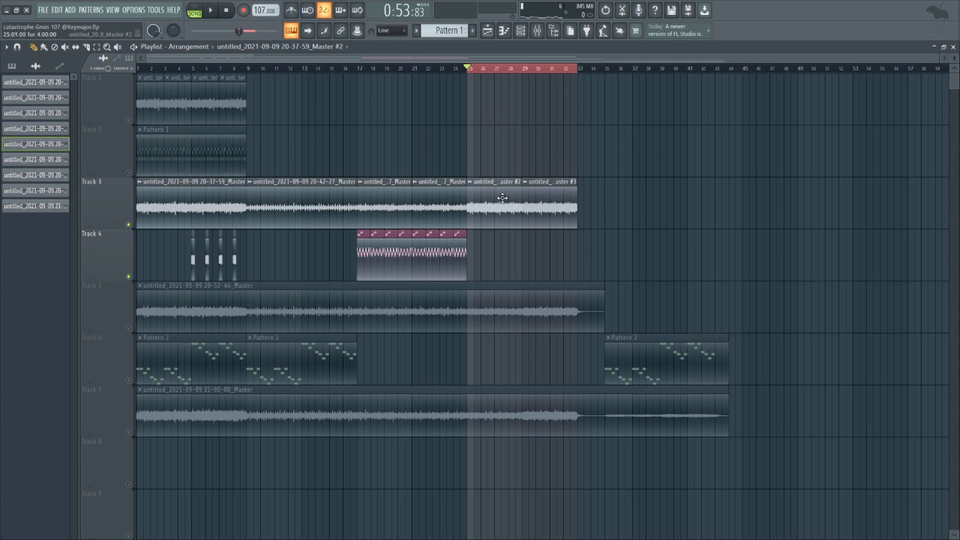
{"action": "double_click", "coordinate": [503, 198]}
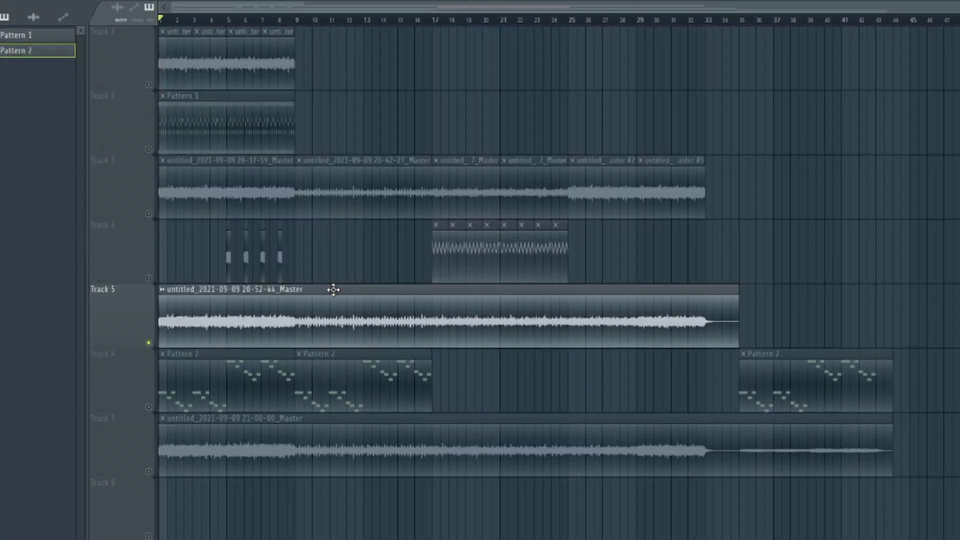
{"action": "double_click", "coordinate": [332, 290]}
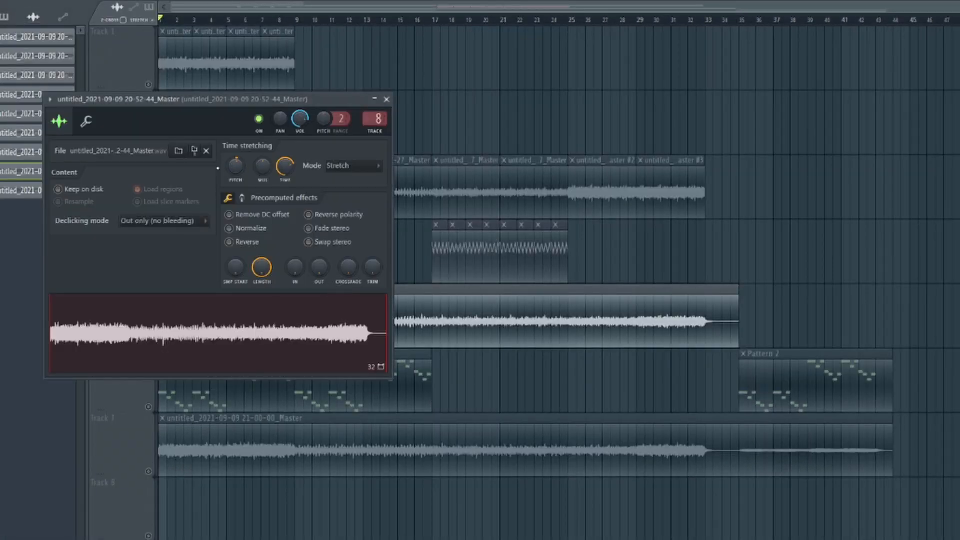
{"action": "key", "text": "Escape"}
{"action": "key", "text": "space"}
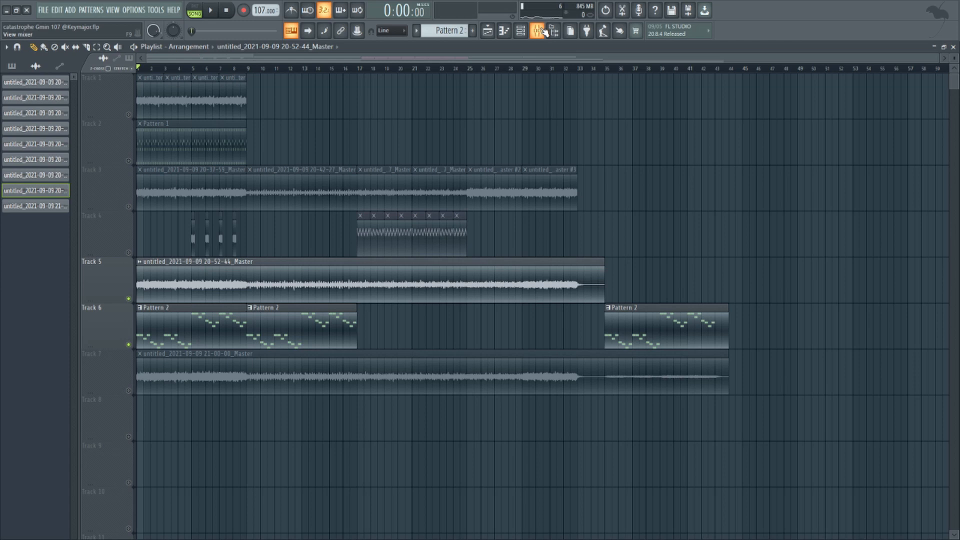
Open the channel rack and examine the Kontakt channel's Nucleus LE strings instrument, 02 Strings - Full Ens - Sustained
{"action": "left_click", "coordinate": [541, 31]}
{"action": "left_click", "coordinate": [540, 32]}
{"action": "left_click", "coordinate": [521, 31]}
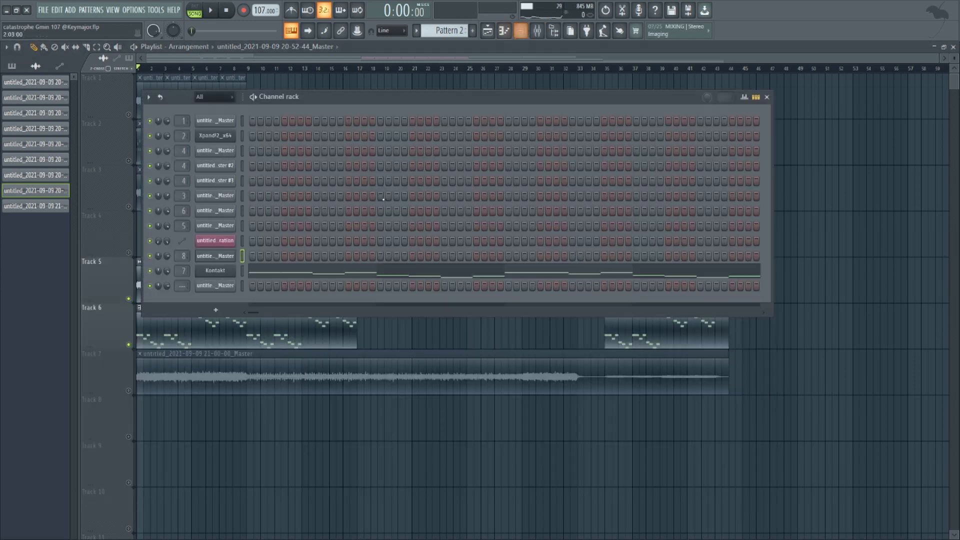
{"action": "left_click", "coordinate": [215, 272]}
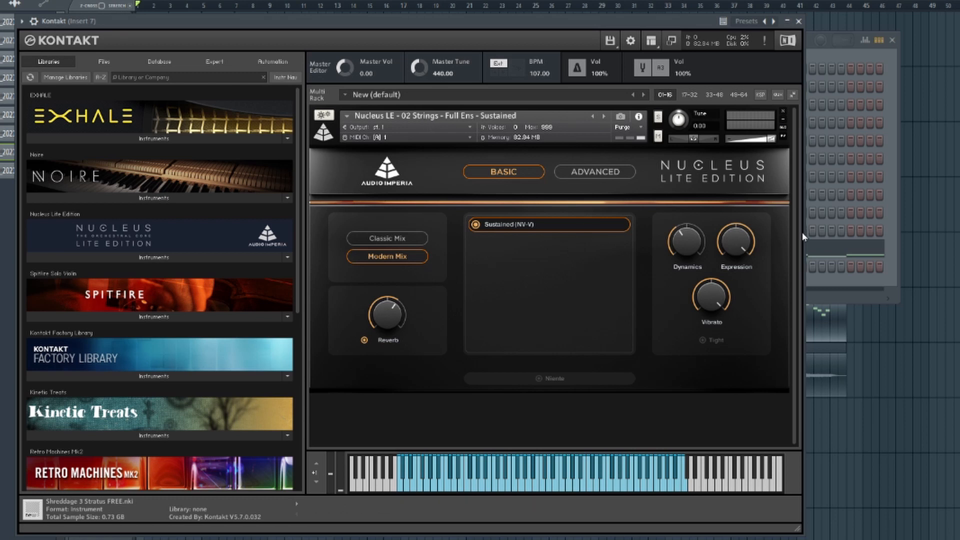
{"action": "left_click", "coordinate": [600, 173]}
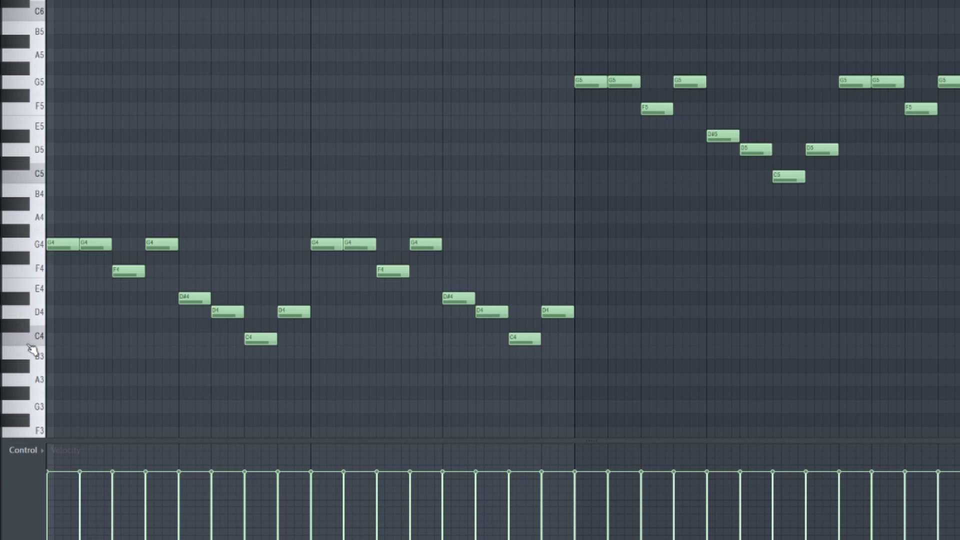
In Pattern 2's piano roll, copy the notes of bars 1 and 2 to bar 5, raise the copy one octave, and deselect it
{"action": "left_click_drag", "start_coordinate": [304, 143], "coordinate": [12, 401]}
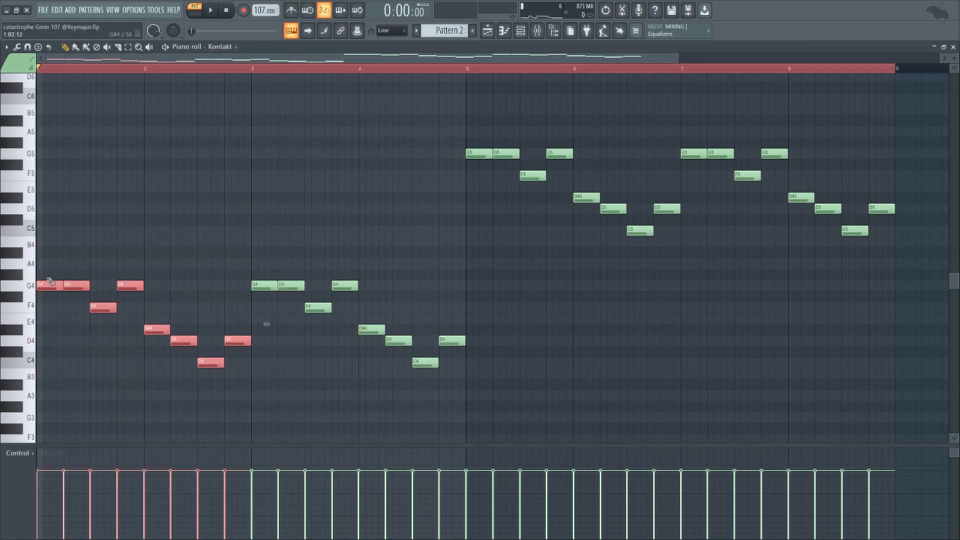
{"action": "left_click_drag", "start_coordinate": [51, 287], "coordinate": [479, 299]}
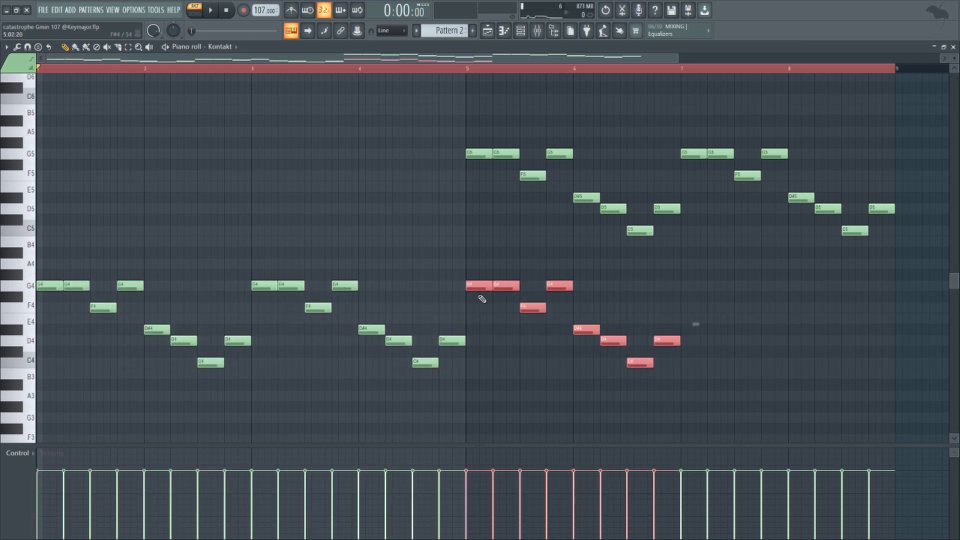
{"action": "key", "text": "ctrl+Up"}
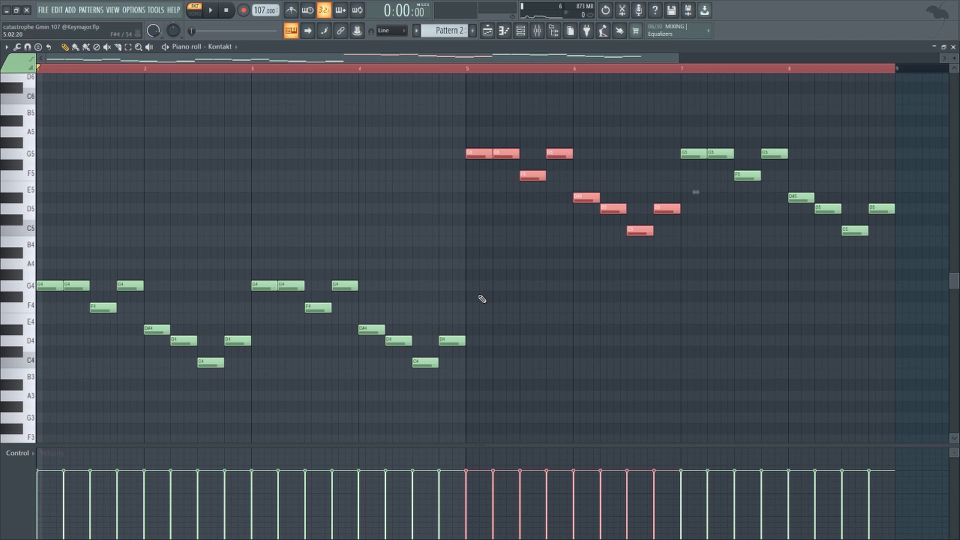
{"action": "key", "text": "ctrl+d"}
{"action": "scroll", "coordinate": [375, 236], "scroll_direction": "down", "scroll_amount": 2}
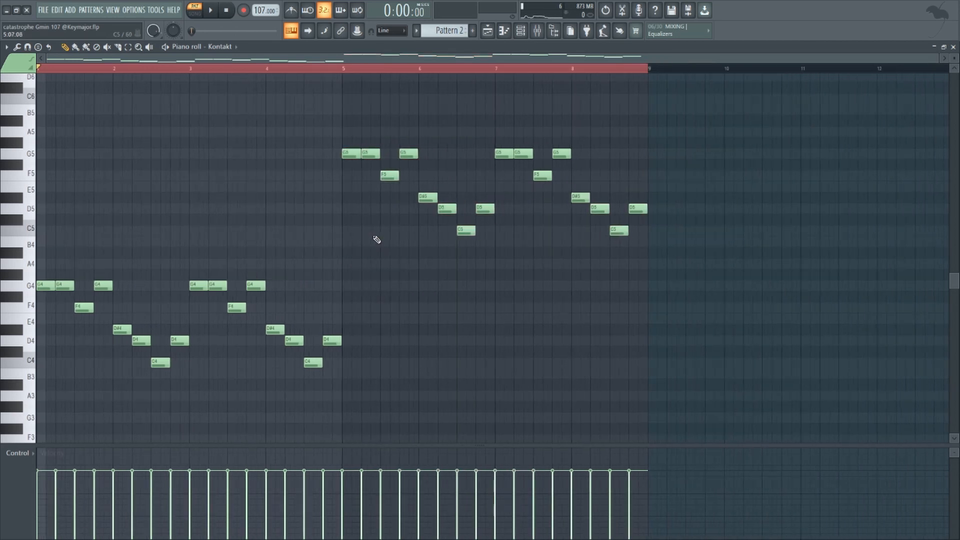
Examine Fruity Stereo Enhancer with its preset list and Fruity parametric EQ 2 on mixer Insert 7
{"action": "key", "text": "F9"}
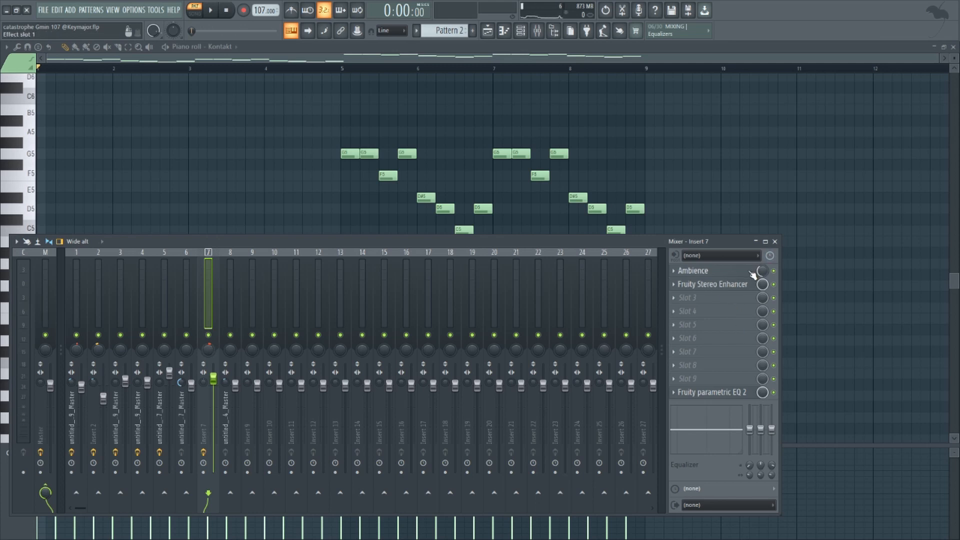
{"action": "left_click", "coordinate": [716, 284]}
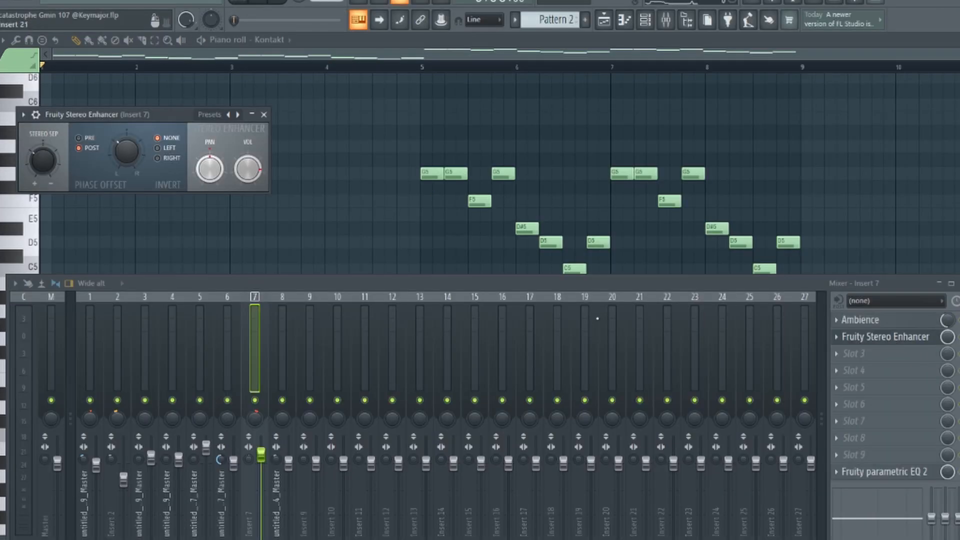
{"action": "left_click", "coordinate": [193, 109]}
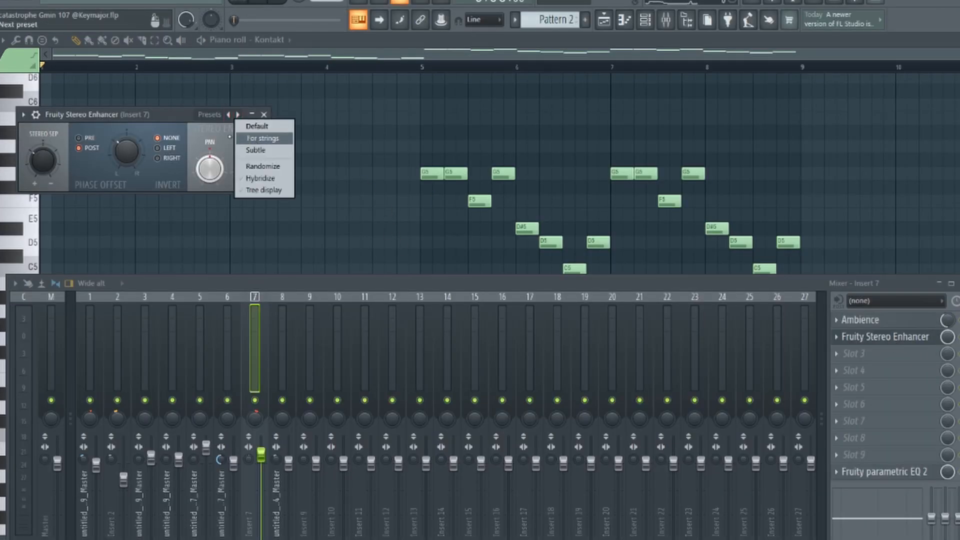
{"action": "left_click", "coordinate": [264, 115]}
{"action": "left_click", "coordinate": [884, 471]}
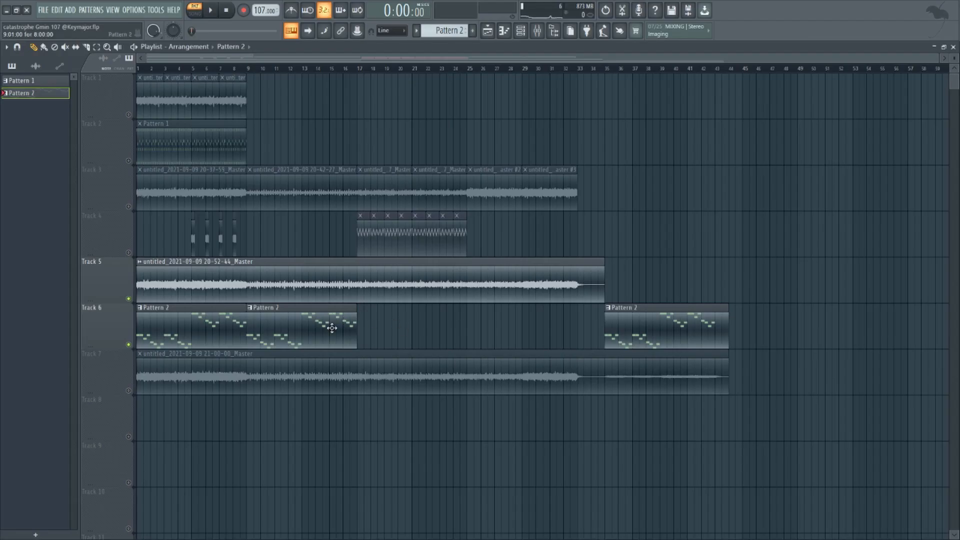
Highlight the clips on Tracks 4 to 6 in the playlist, clear the selection, and point out Track 7's clip
{"action": "left_click_drag", "start_coordinate": [739, 235], "coordinate": [185, 347]}
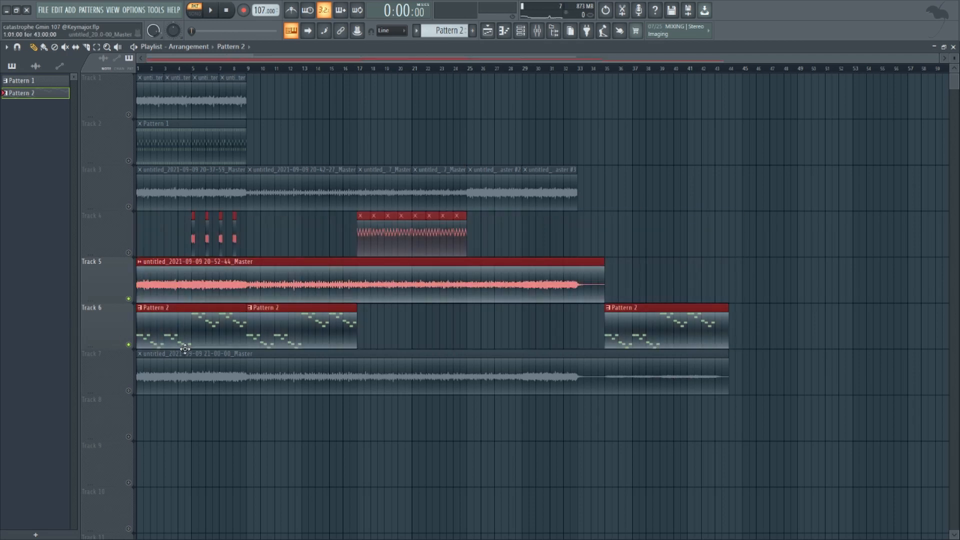
{"action": "left_click", "coordinate": [164, 418], "text": "ctrl"}
{"action": "left_click", "coordinate": [168, 367]}
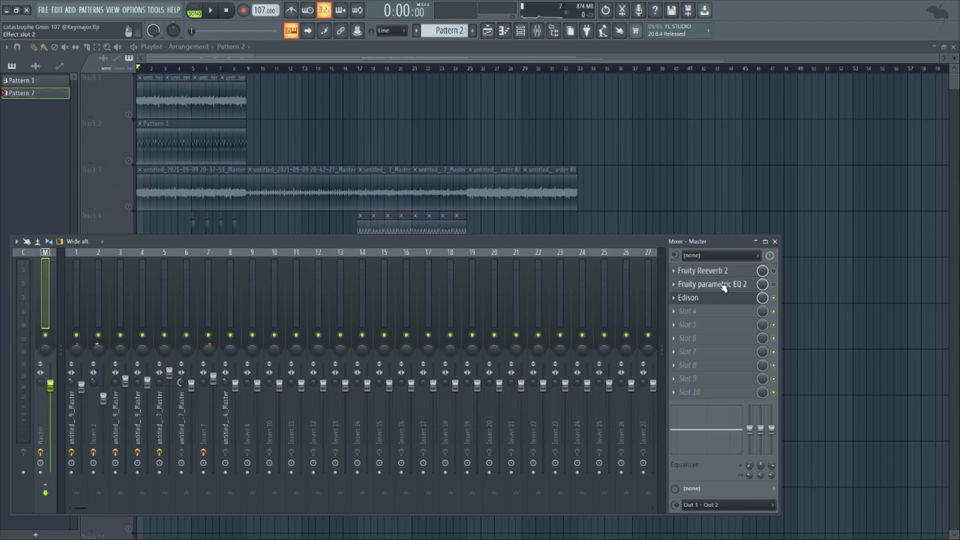
Examine the Fruity parametric EQ 2 and Fruity Reeverb 2 effects on the Master mixer track, and close both
{"action": "left_click", "coordinate": [724, 287]}
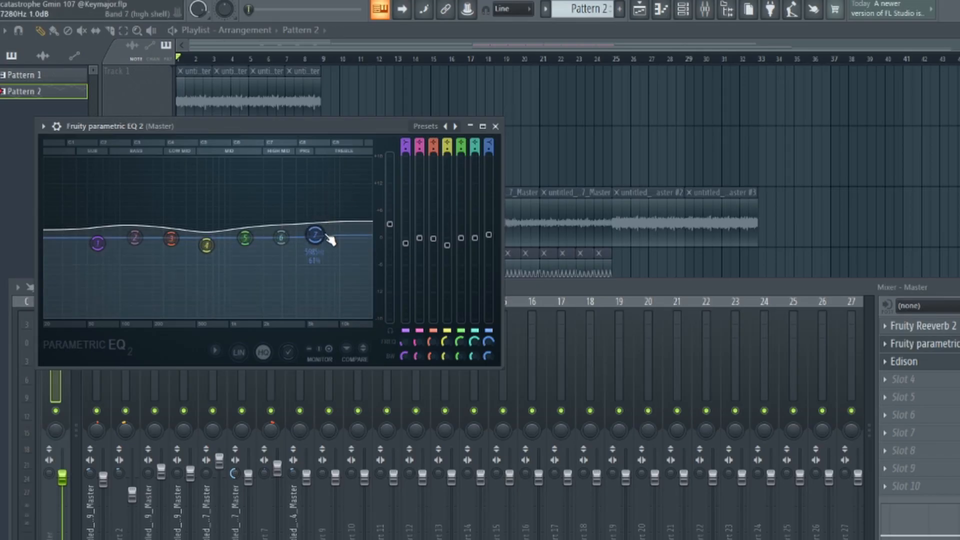
{"action": "left_click", "coordinate": [496, 126]}
{"action": "left_click", "coordinate": [920, 326]}
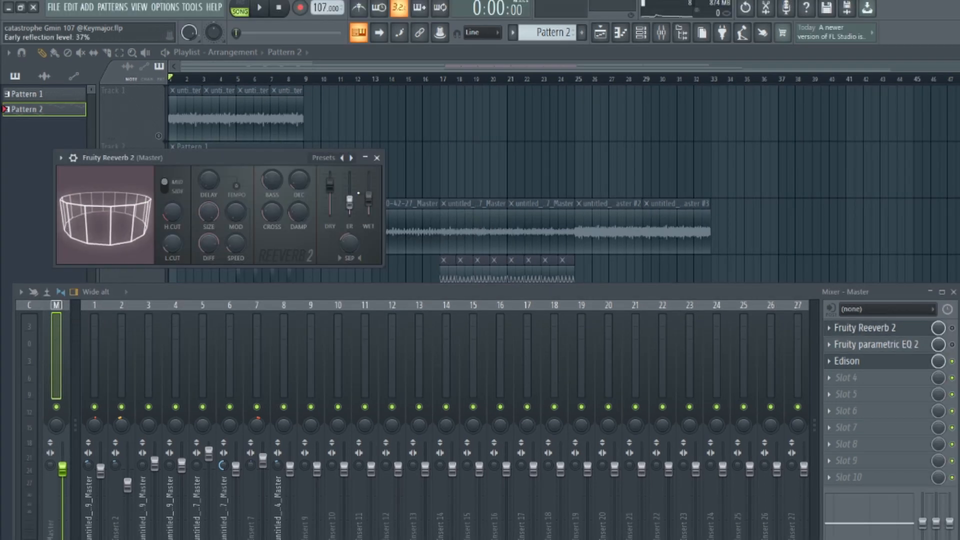
{"action": "left_click", "coordinate": [377, 157]}
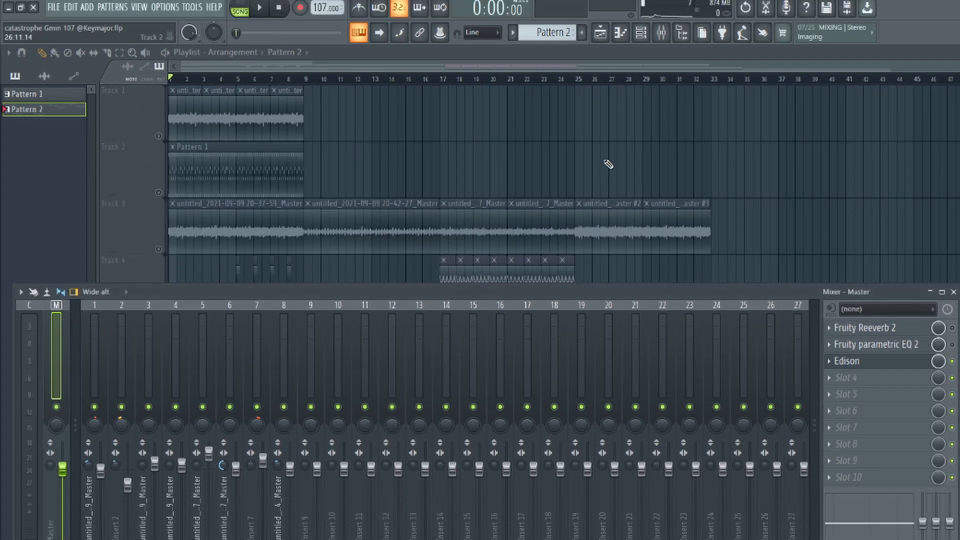